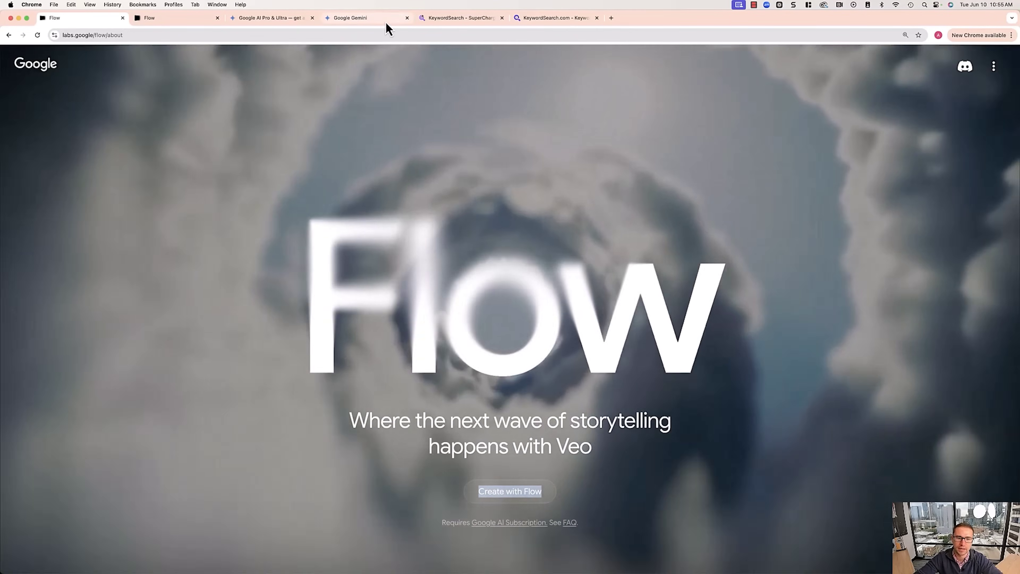
# - Review the prices and features of the Free, Google AI Pro and Google AI Ultra plans on the Gemini subscriptions page
pyautogui.click(386, 19)
pyautogui.click(281, 20)
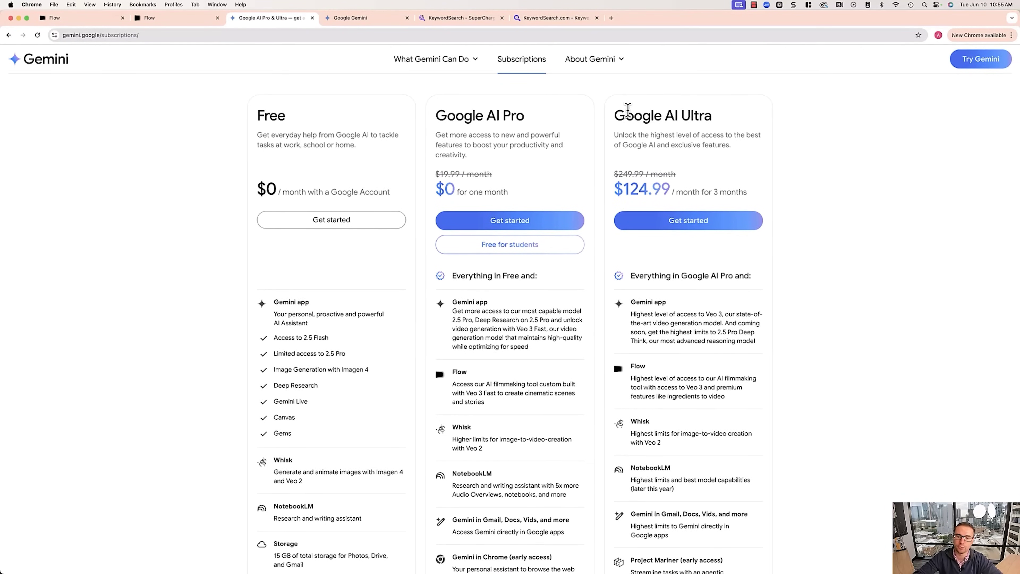
pyautogui.moveTo(615, 115); pyautogui.dragTo(718, 127)
pyautogui.click(634, 170)
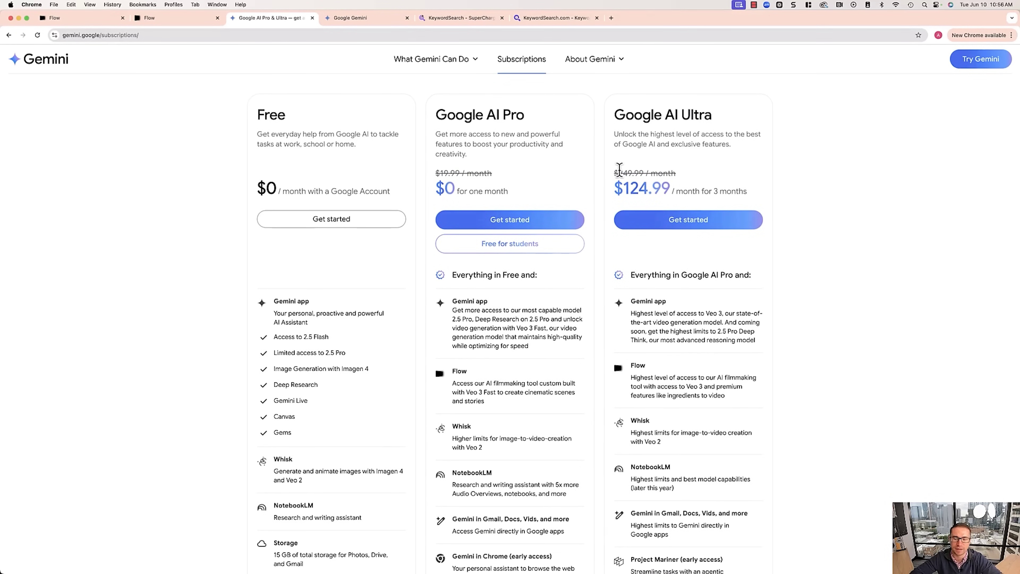
pyautogui.scroll(-3, 690, 333)
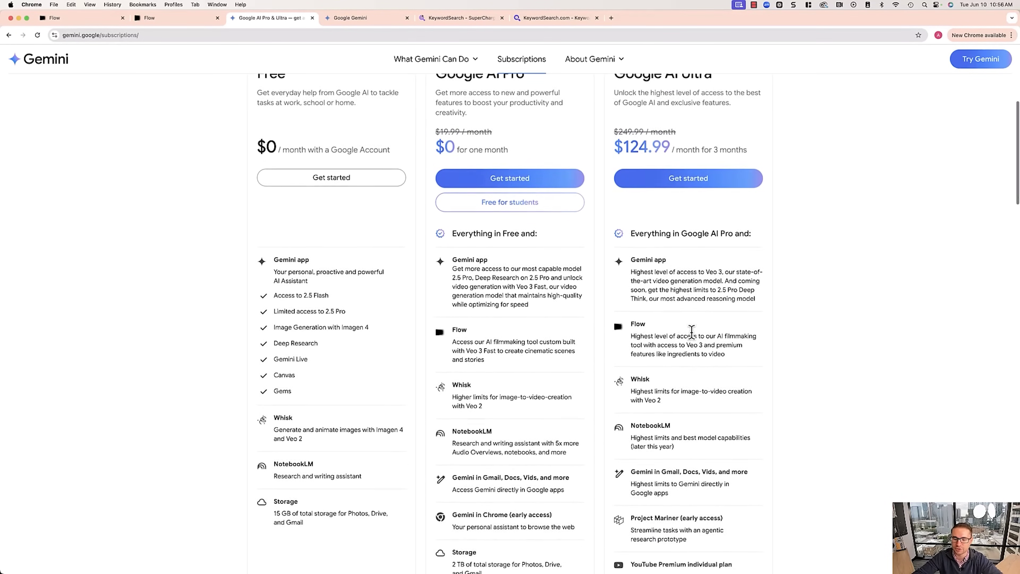
pyautogui.scroll(-4, 694, 340)
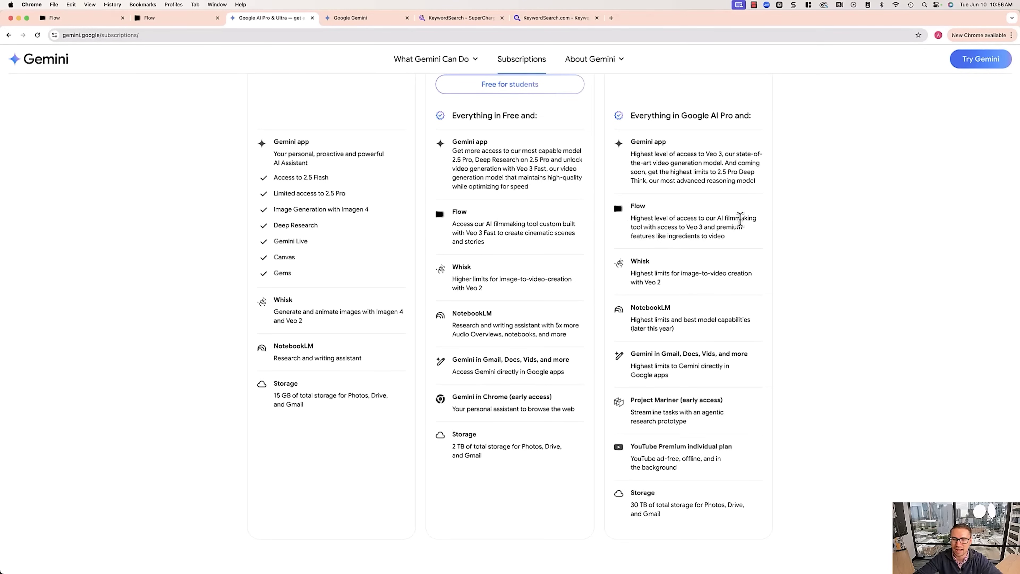
pyautogui.scroll(4, 583, 219)
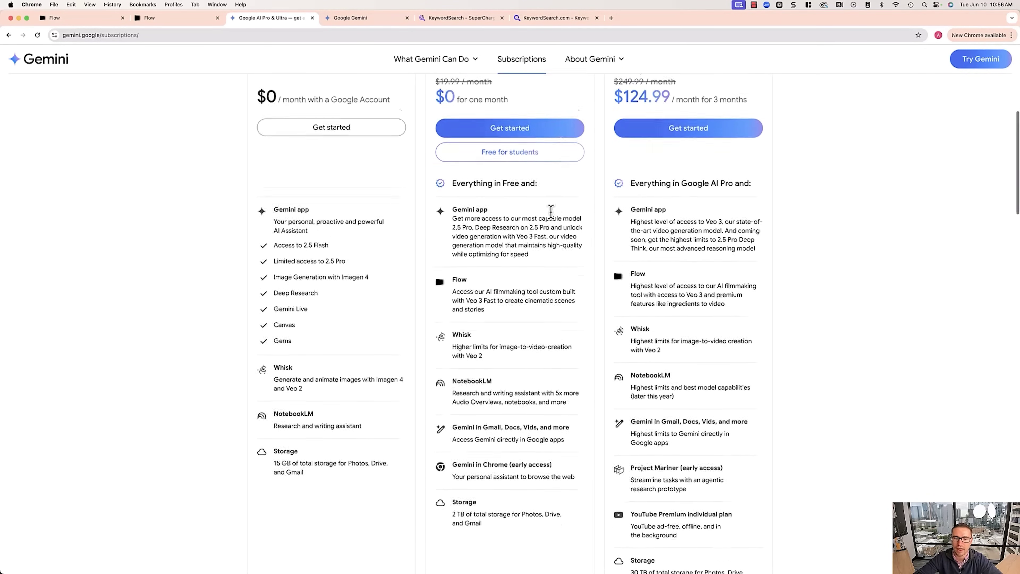
pyautogui.scroll(3, 551, 219)
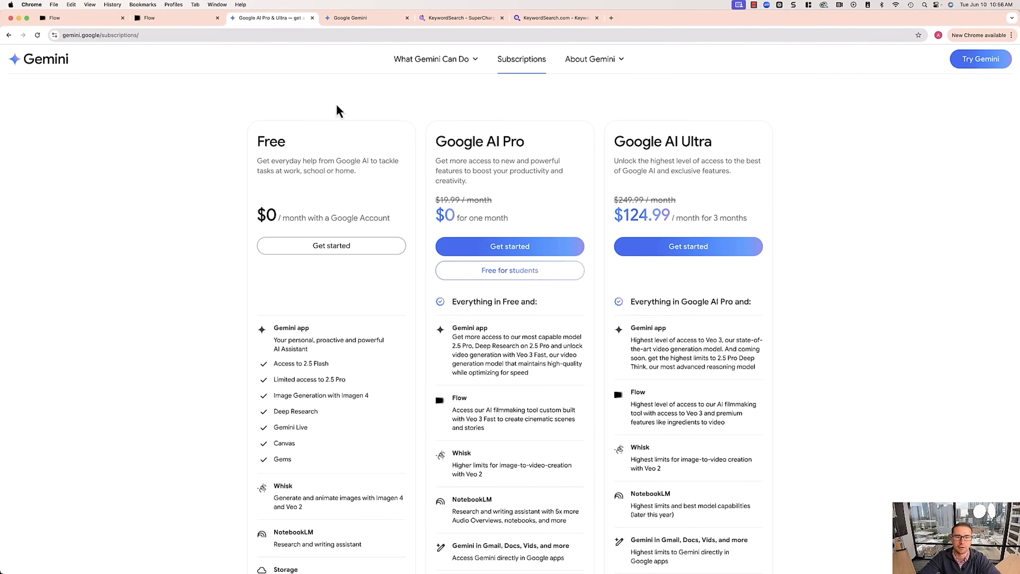
# - Browse the existing video projects in Flow, then look at the Gemini app's prompt page
pyautogui.click(177, 21)
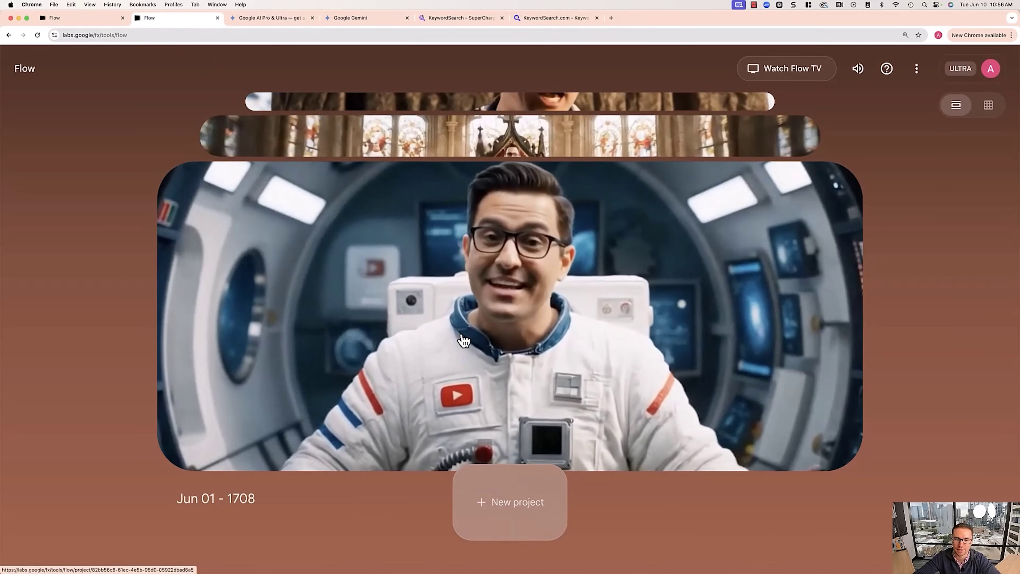
pyautogui.scroll(-3, 459, 339)
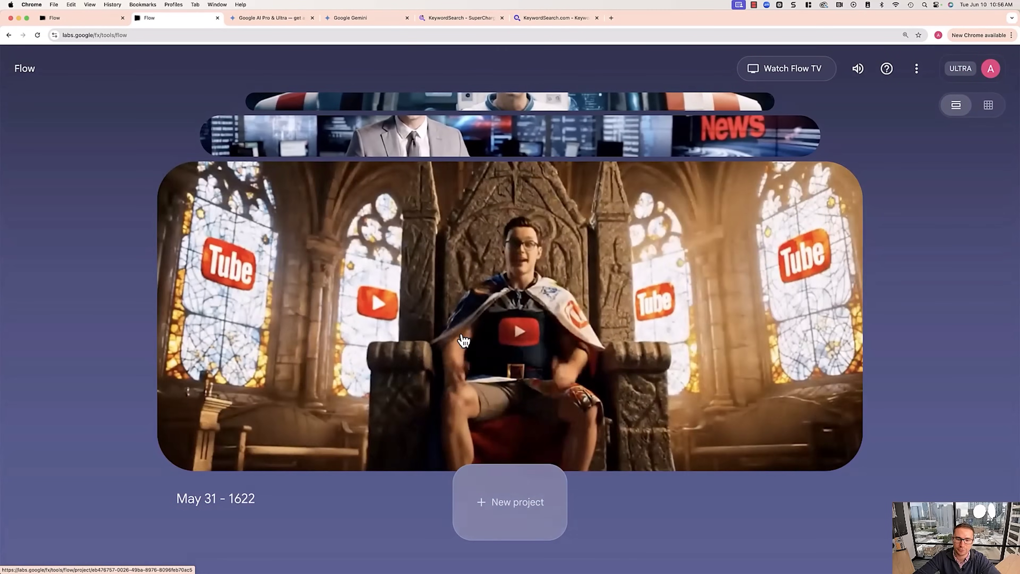
pyautogui.scroll(2, 463, 341)
pyautogui.scroll(1, 464, 341)
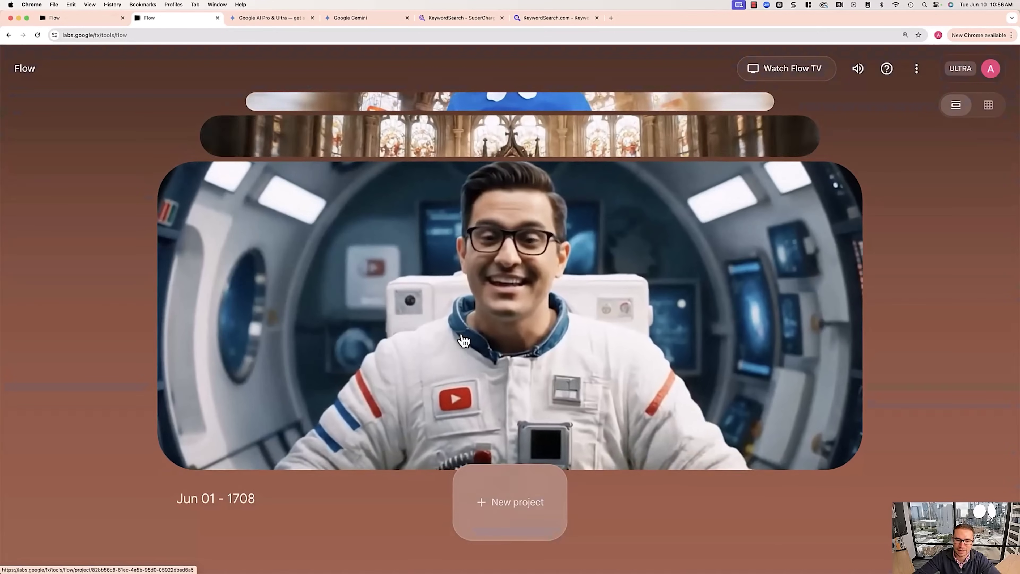
pyautogui.scroll(-2, 464, 340)
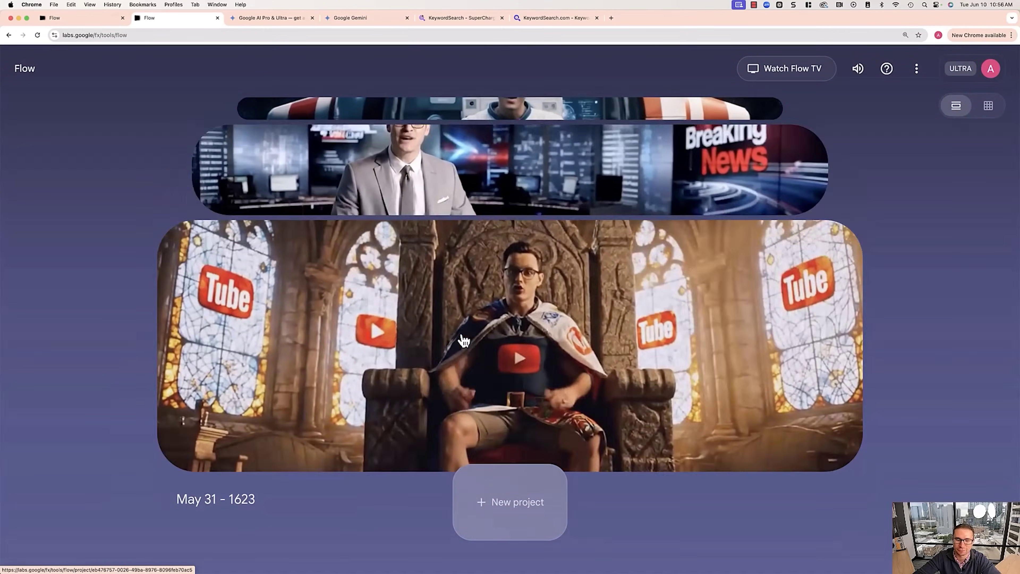
pyautogui.scroll(2, 464, 341)
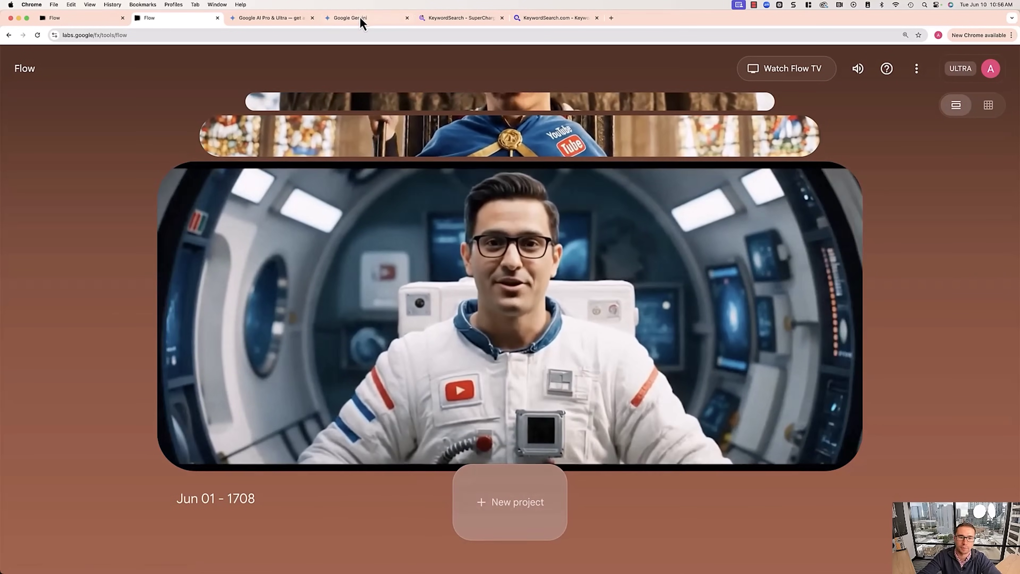
pyautogui.click(361, 20)
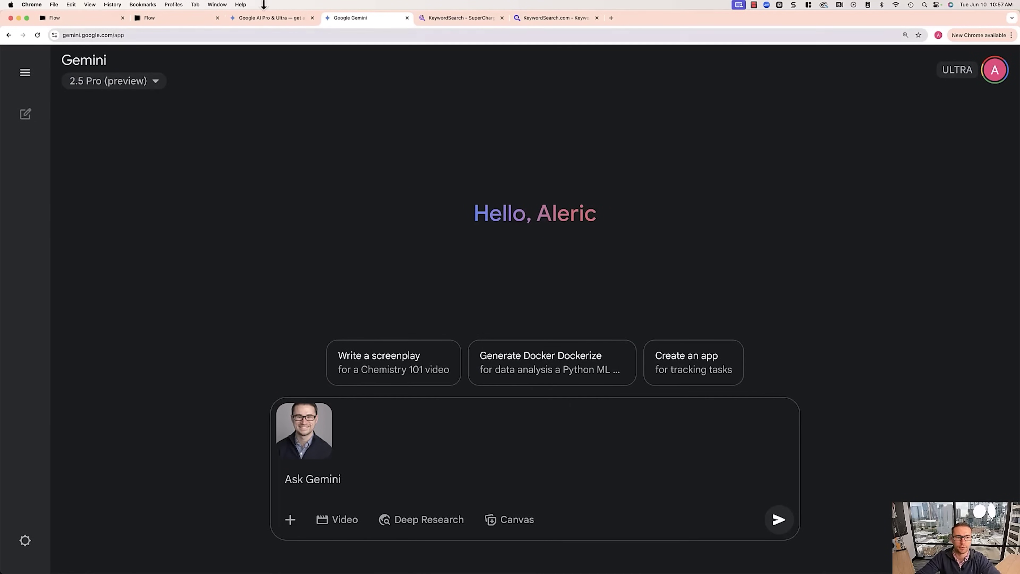
# - Create a new project in Flow and choose Text to Video as its generation mode
pyautogui.click(176, 18)
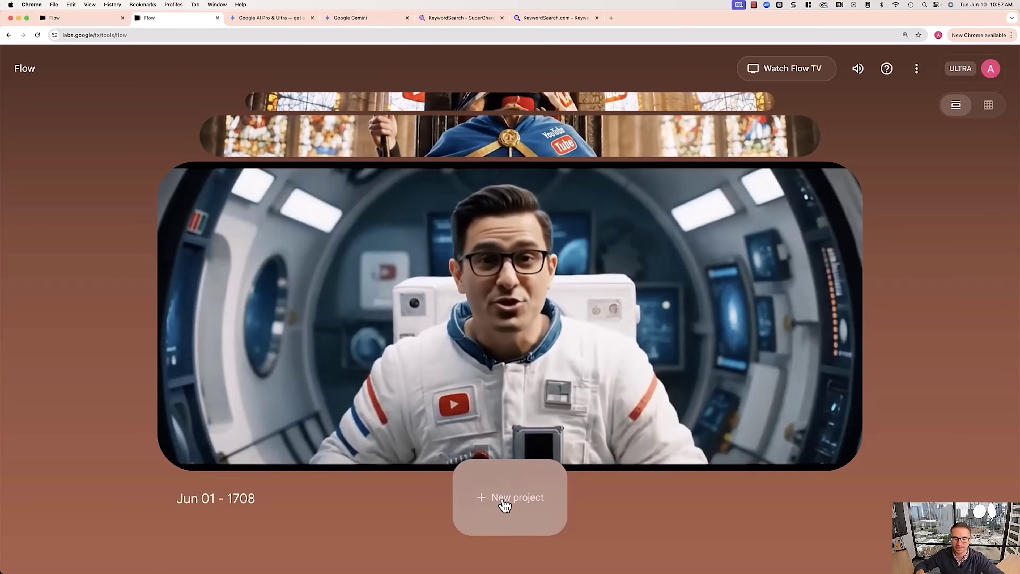
pyautogui.click(509, 498)
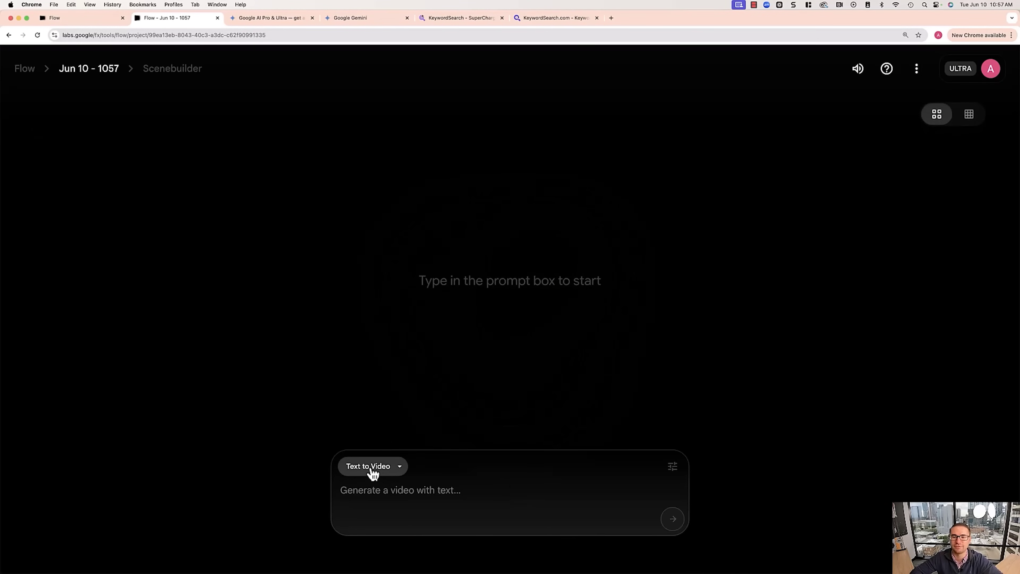
pyautogui.click(384, 470)
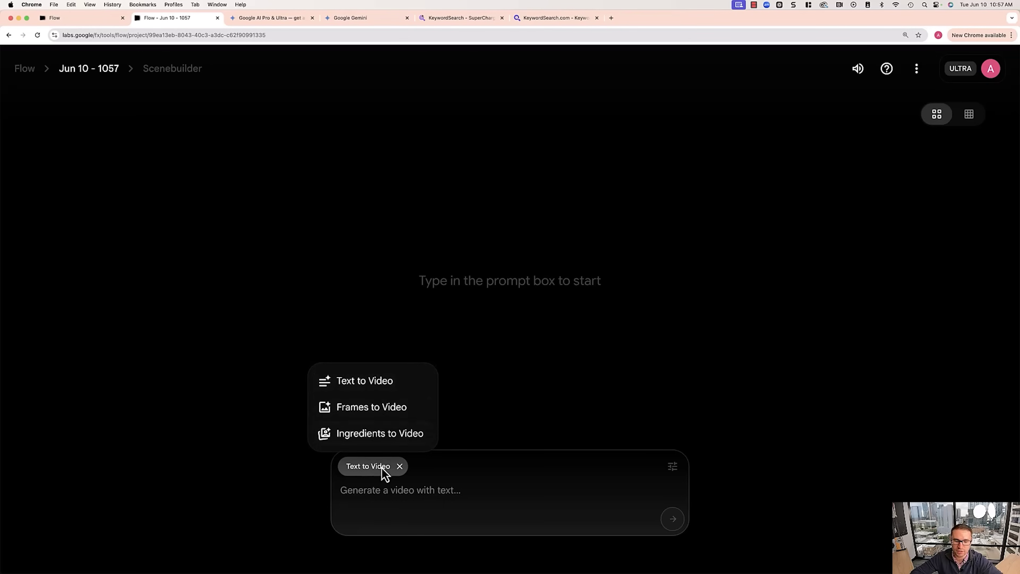
pyautogui.click(372, 385)
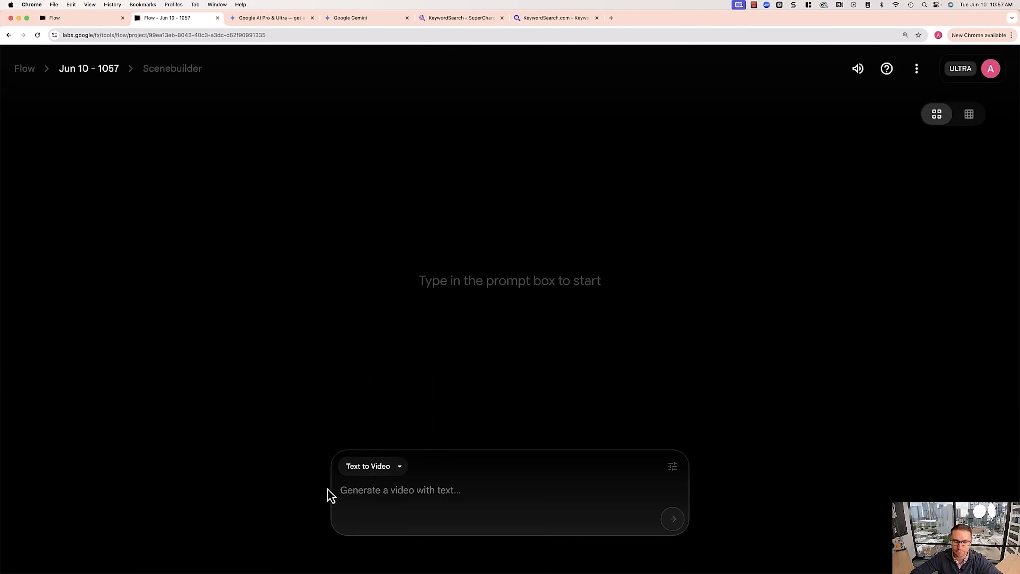
# - Try the Frames to Video and Ingredients to Video modes, and return the prompt box to Text to Video
pyautogui.click(384, 477)
pyautogui.click(387, 412)
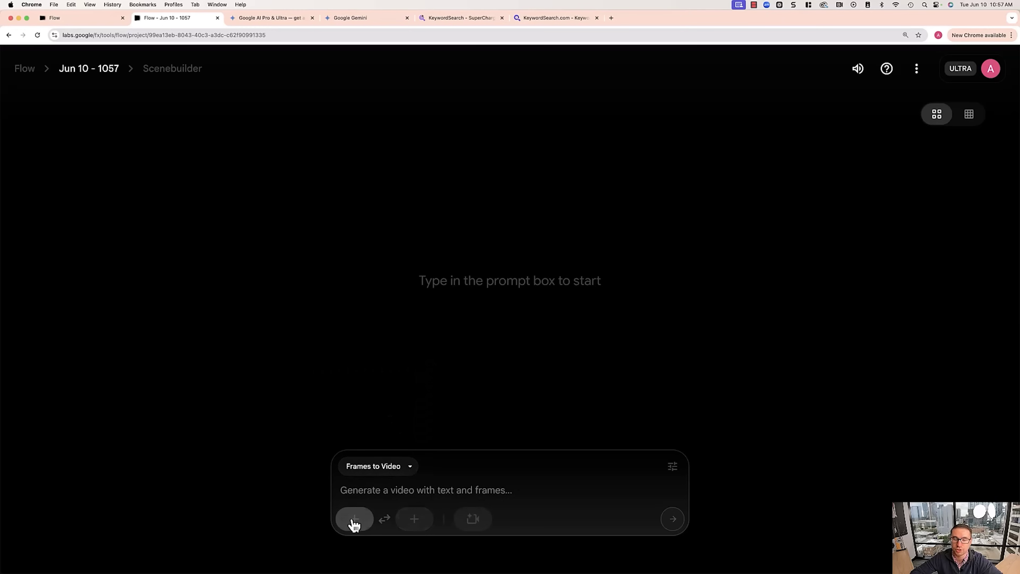
pyautogui.click(382, 479)
pyautogui.click(379, 433)
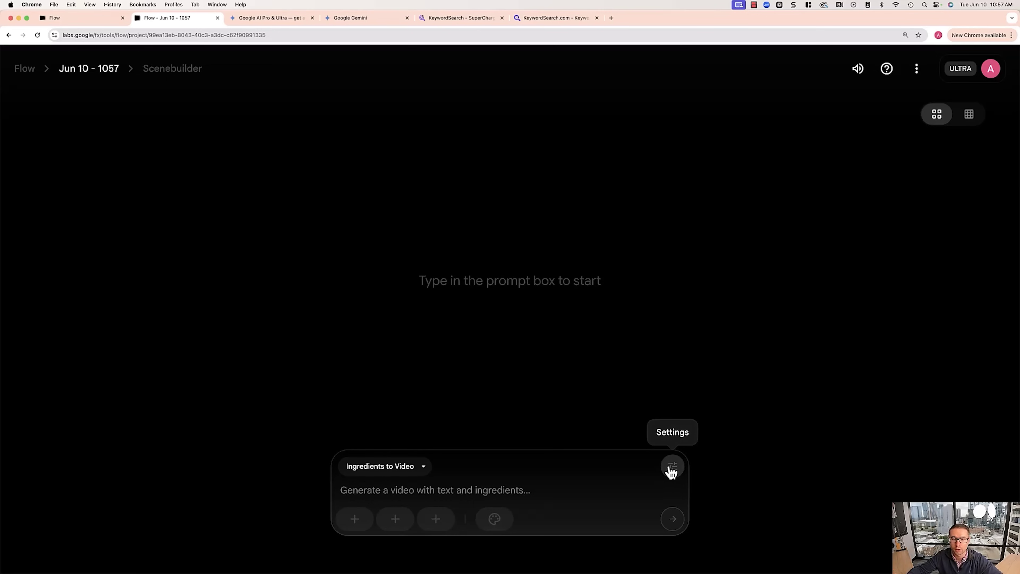
pyautogui.click(405, 471)
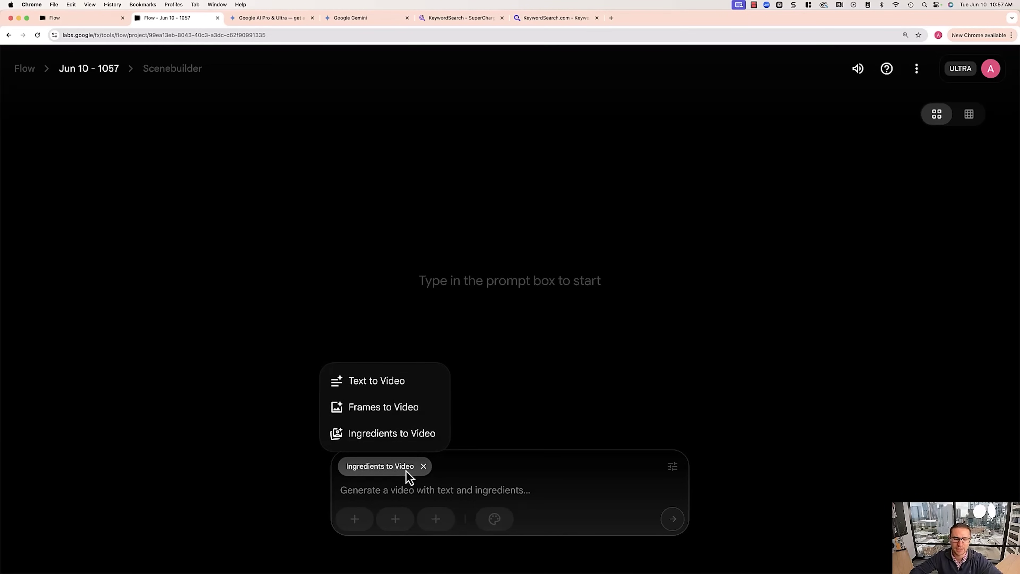
pyautogui.click(380, 386)
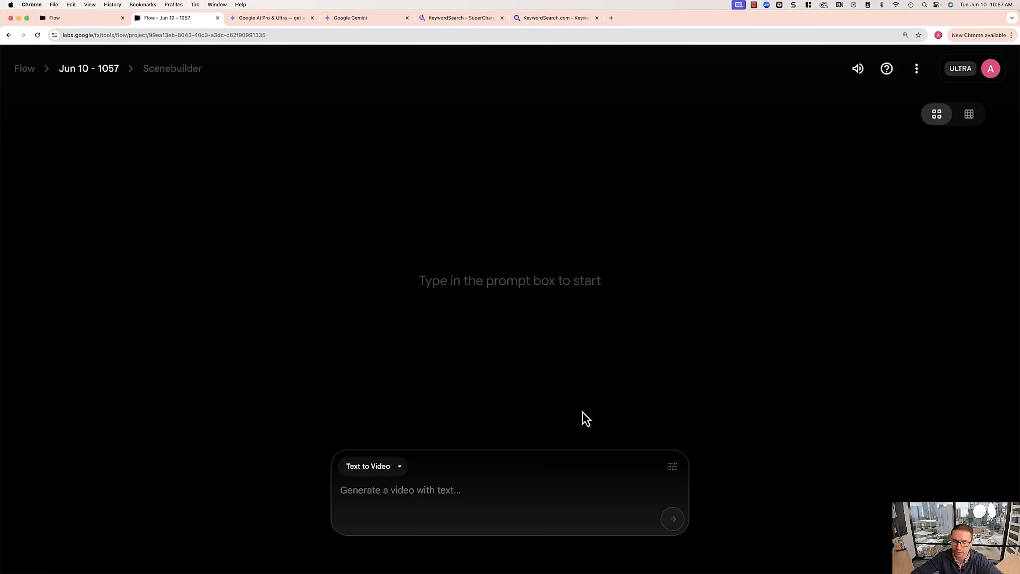
# - Set the generation model to Veo 3 - Quality and check the account's remaining AI credits
pyautogui.click(673, 467)
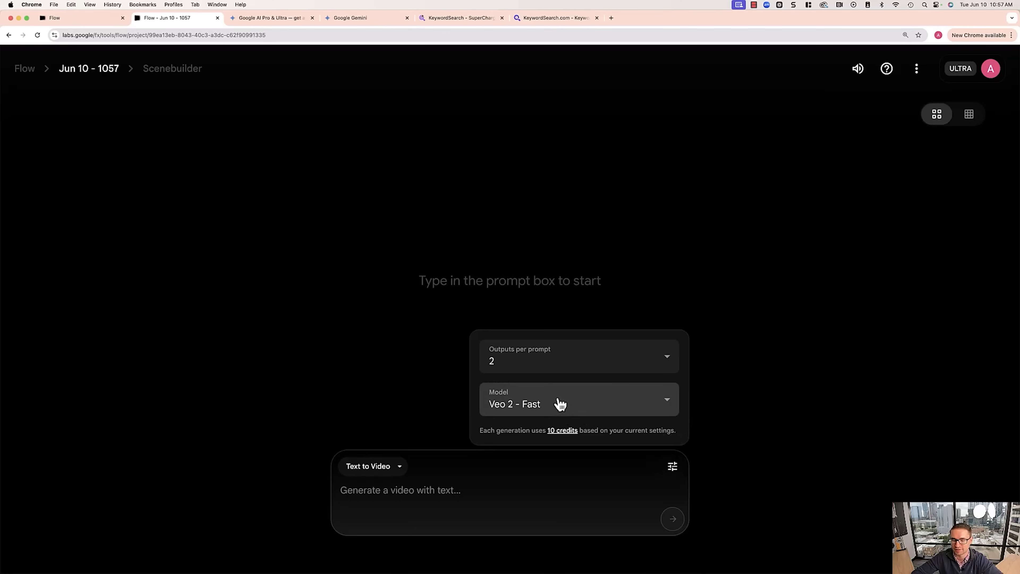
pyautogui.click(538, 412)
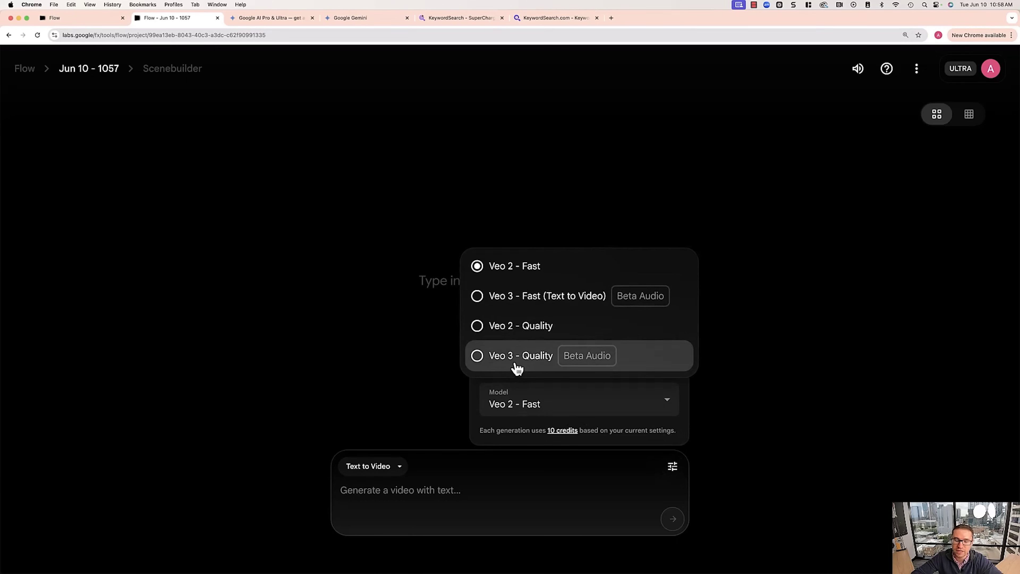
pyautogui.click(597, 364)
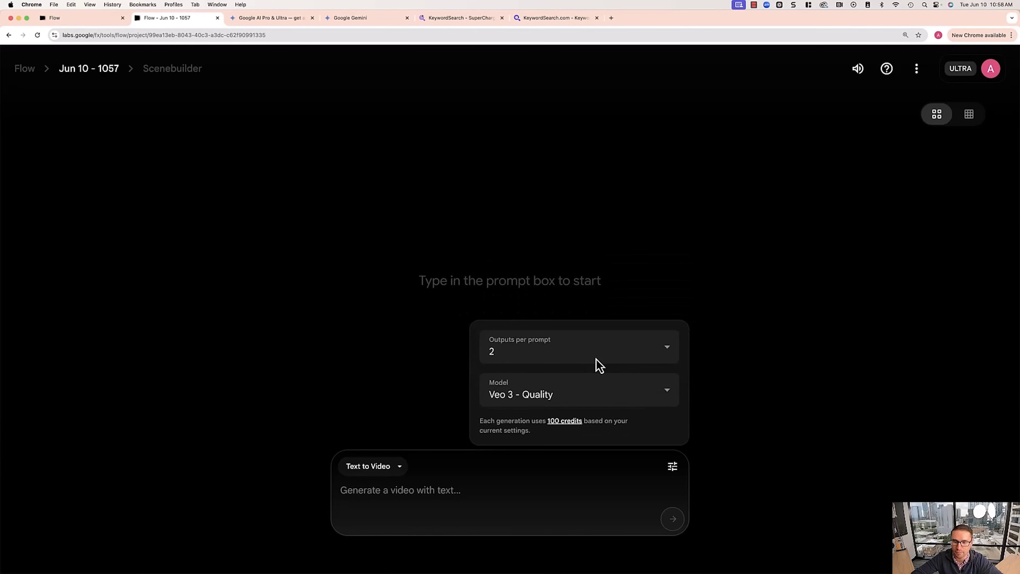
pyautogui.click(583, 400)
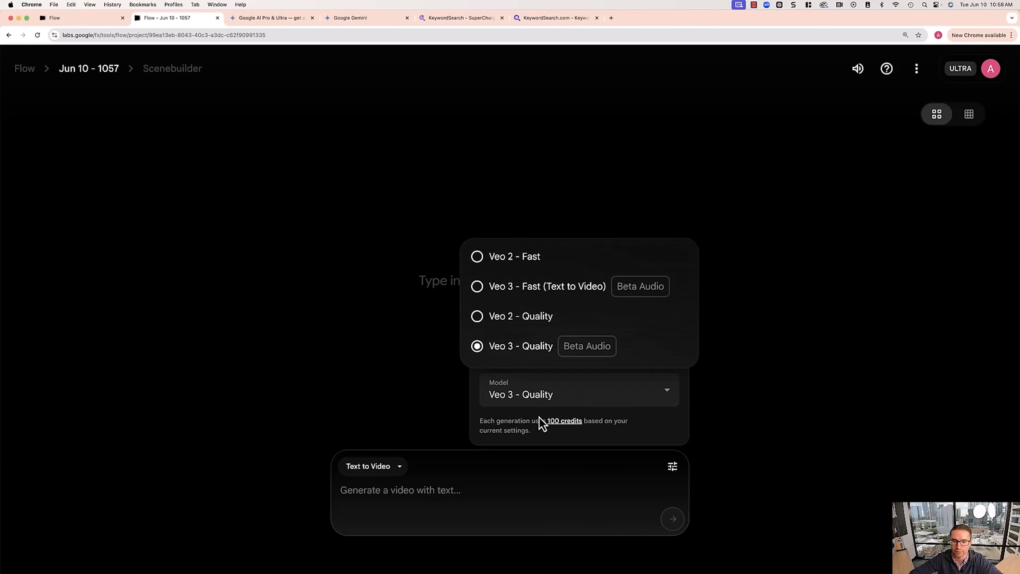
pyautogui.click(545, 422)
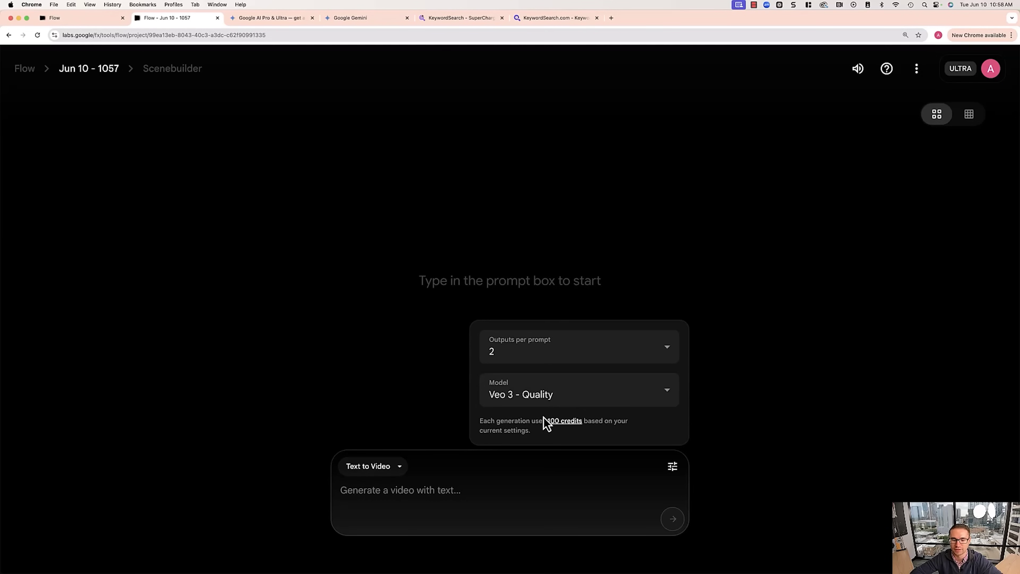
pyautogui.click(999, 77)
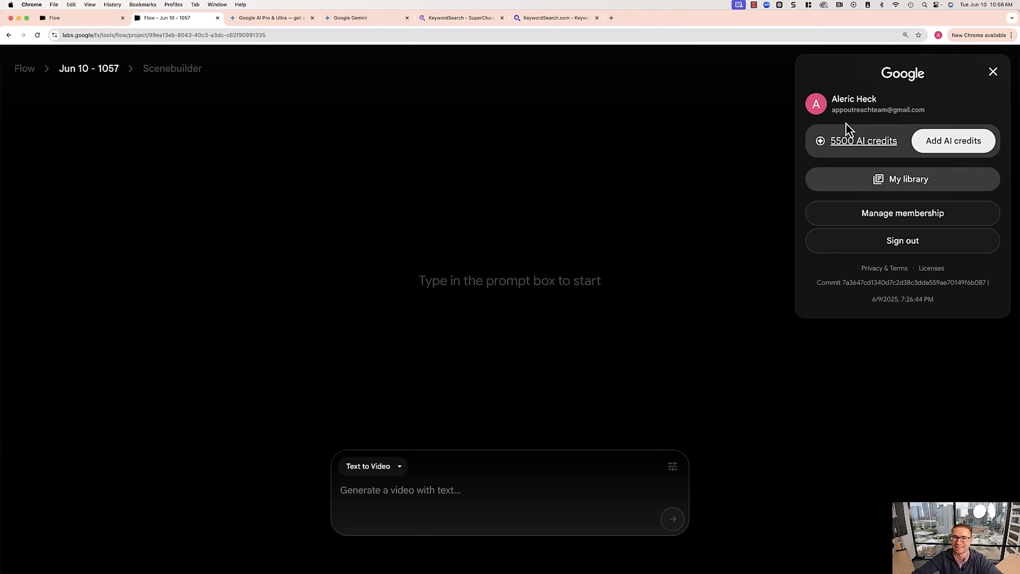
pyautogui.click(685, 165)
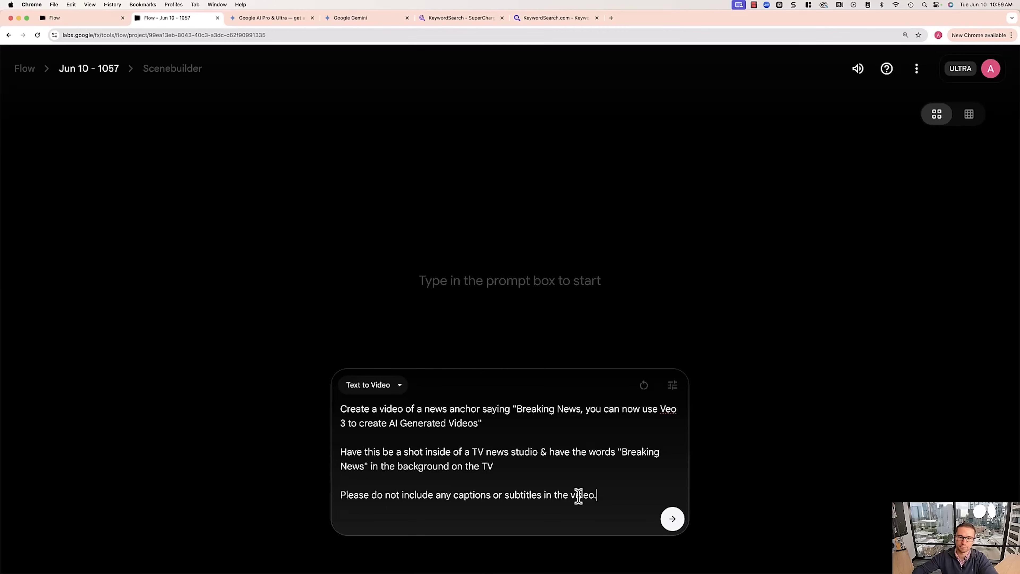
# - Review the news anchor prompt's instruction against captions or subtitles, and generate the video with the Veo 3 - Quality model
pyautogui.moveTo(599, 495); pyautogui.dragTo(342, 497)
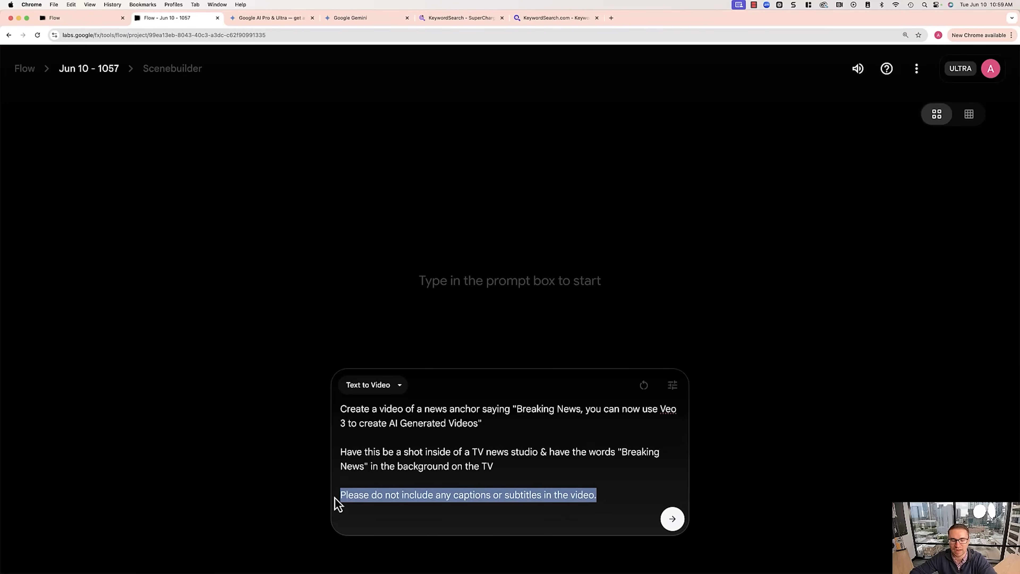
pyautogui.click(357, 496)
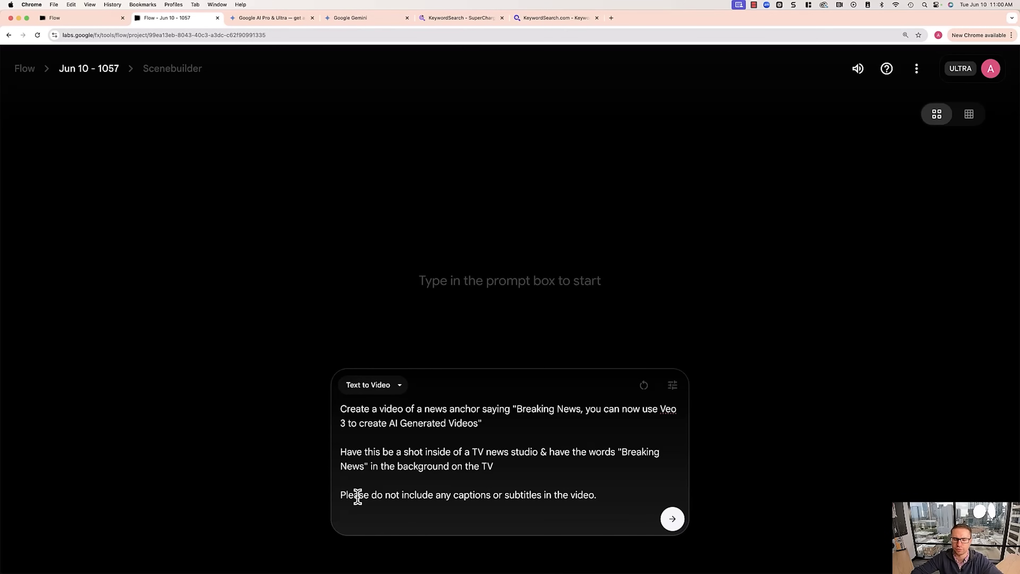
pyautogui.click(616, 487)
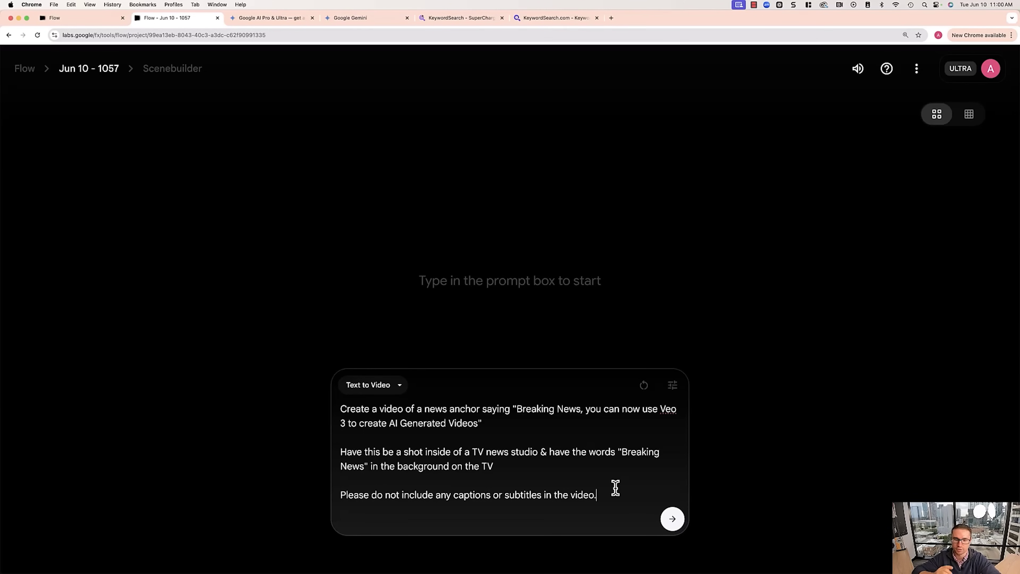
pyautogui.click(674, 388)
pyautogui.click(518, 315)
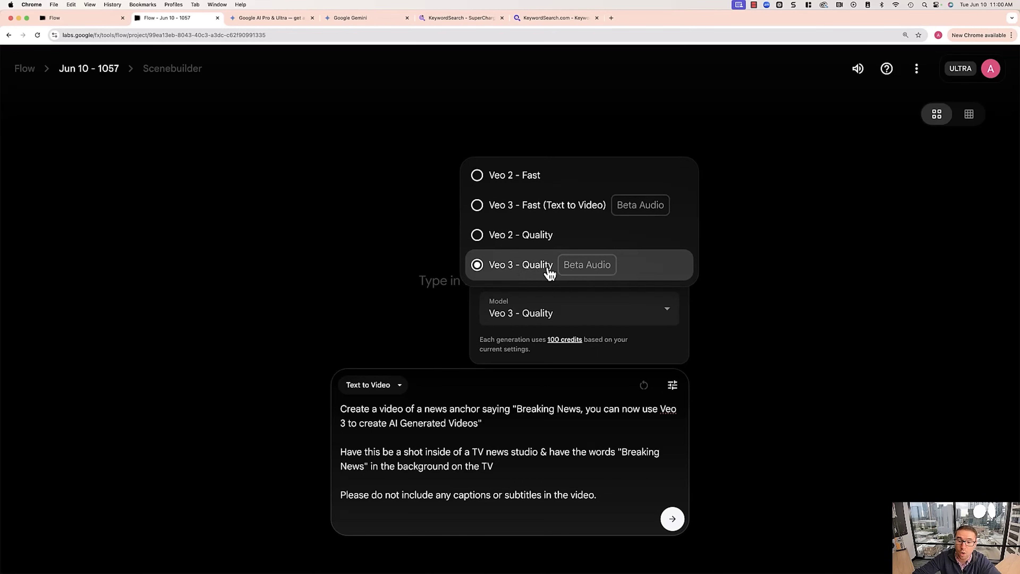
pyautogui.click(645, 277)
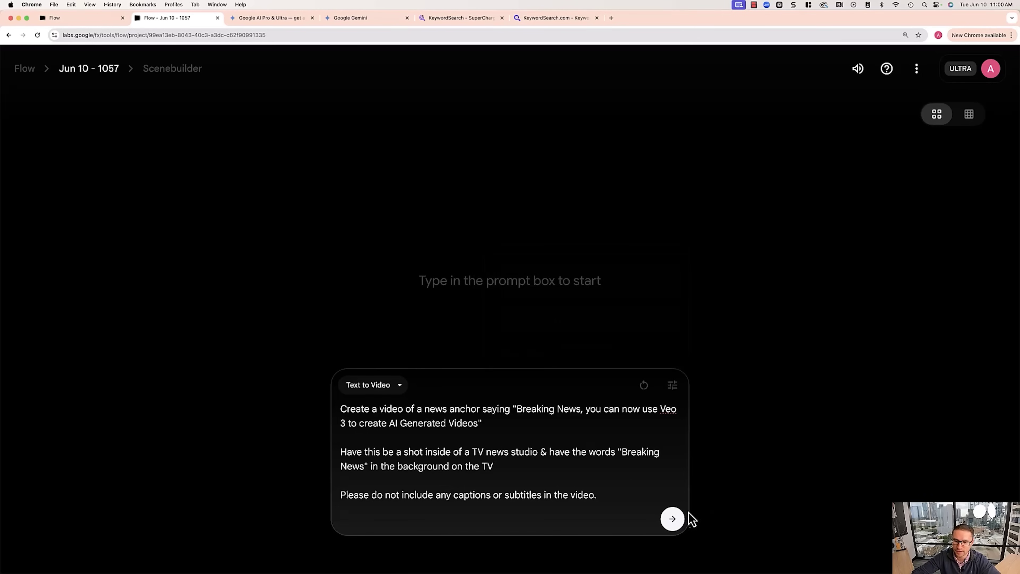
pyautogui.click(673, 519)
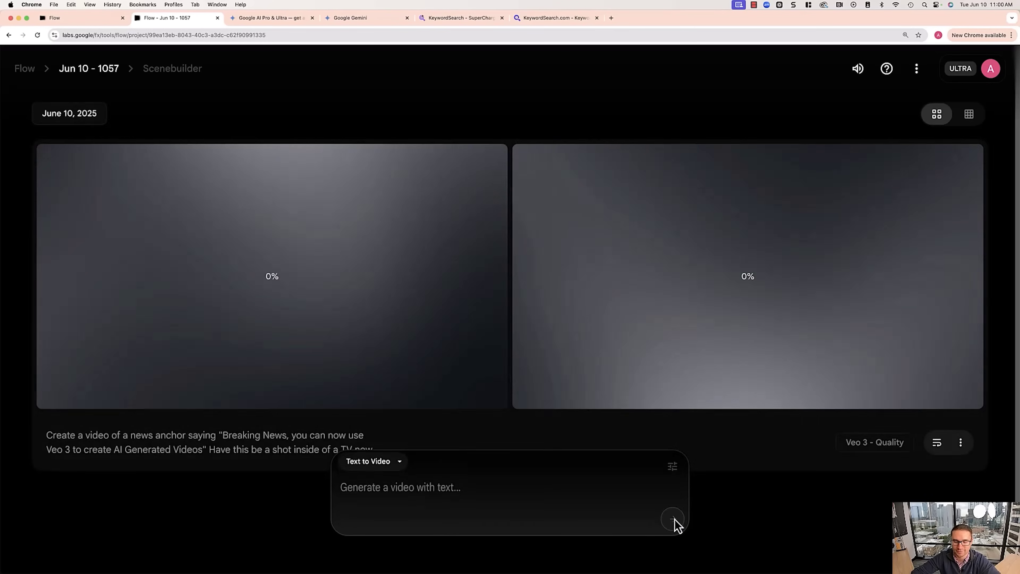
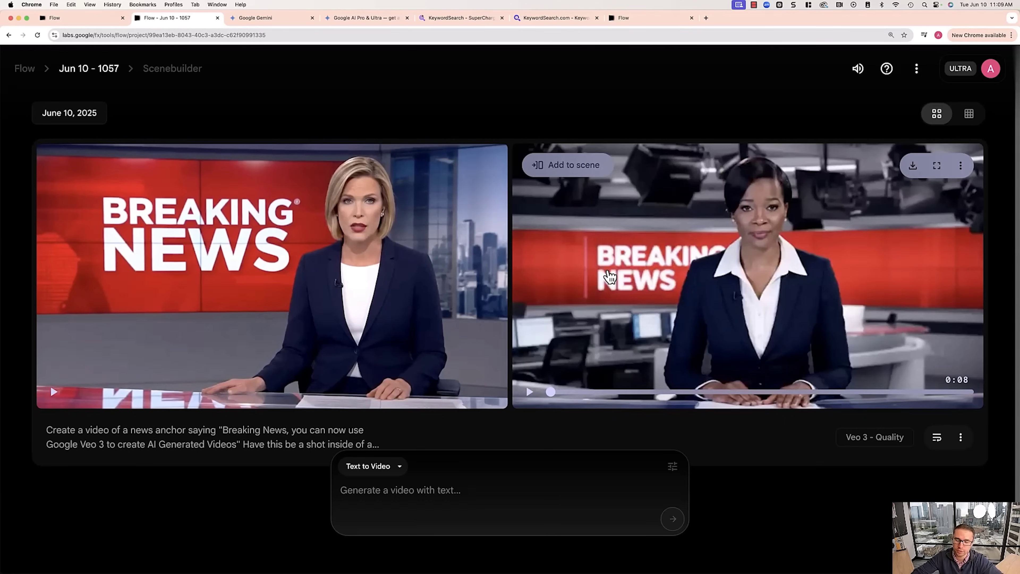
# - Check the choices for outputs per prompt in the generation settings, and play back the second generated anchor clip
pyautogui.click(672, 466)
pyautogui.click(563, 361)
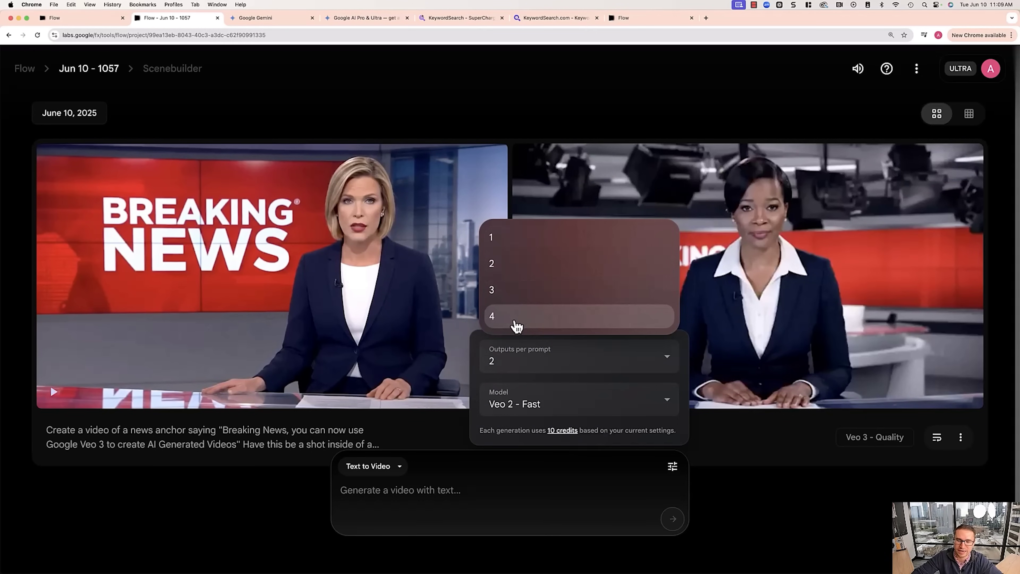
pyautogui.click(747, 501)
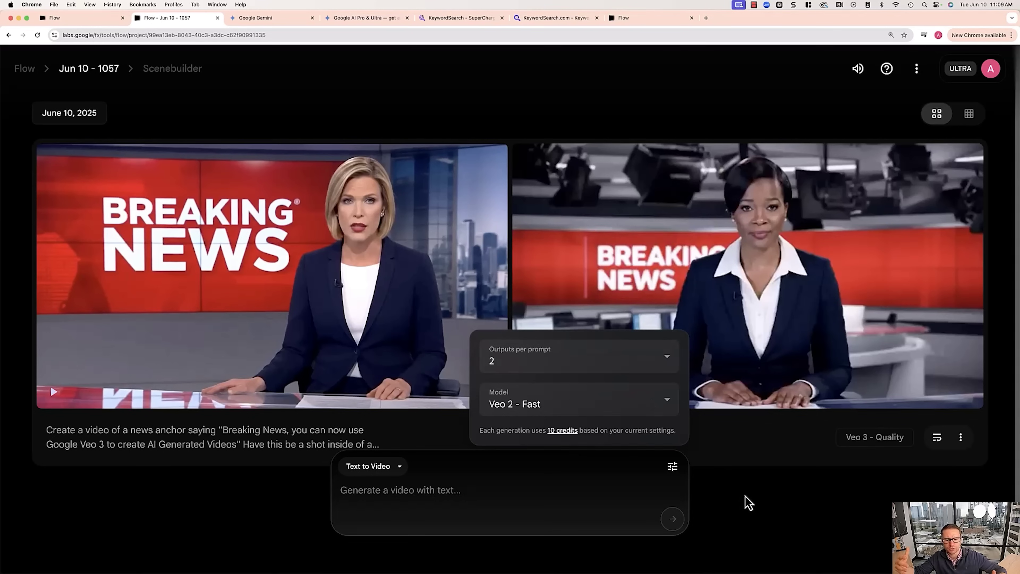
pyautogui.click(747, 502)
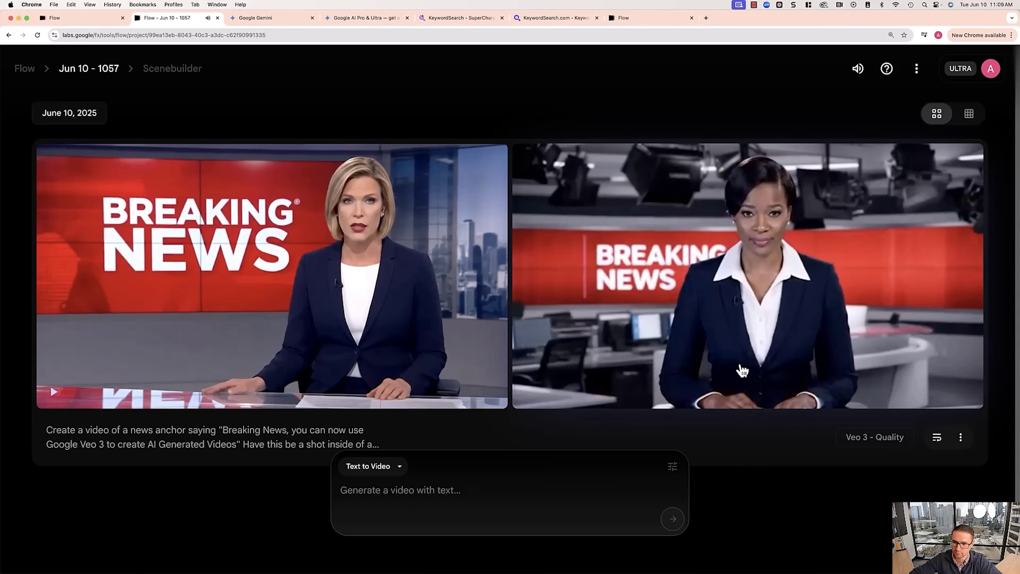
pyautogui.moveTo(563, 380)
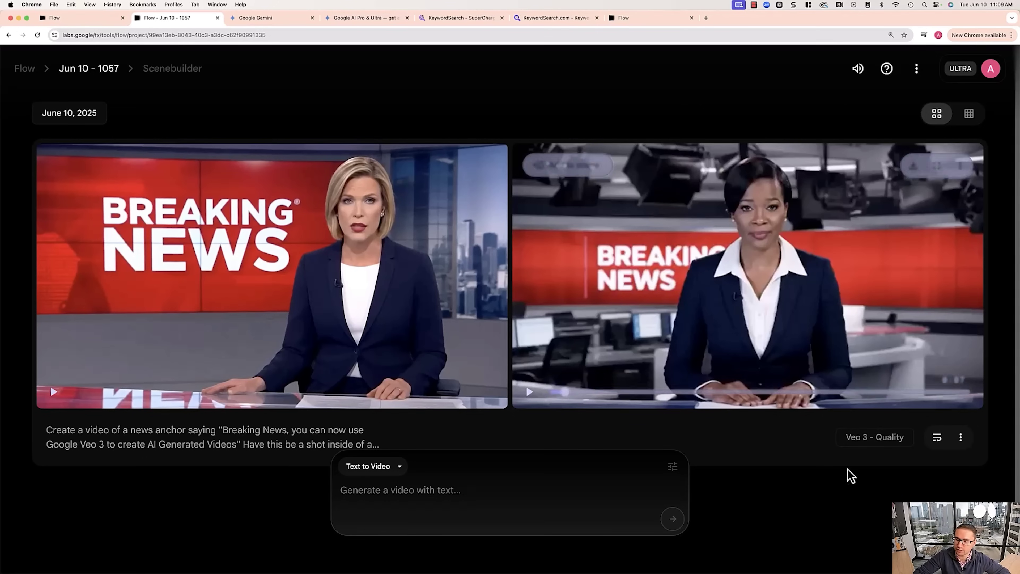
pyautogui.click(937, 439)
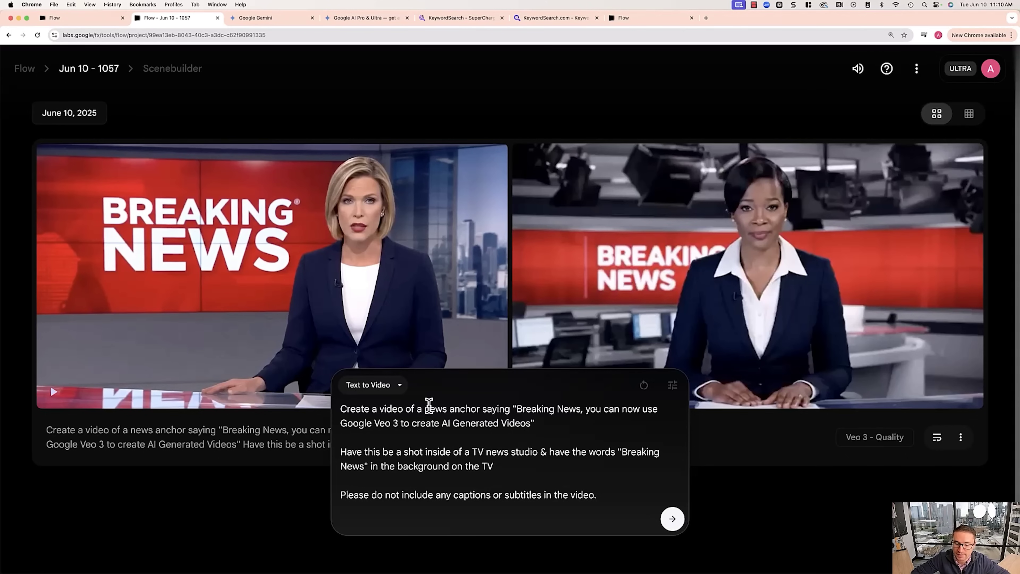
pyautogui.moveTo(687, 384)
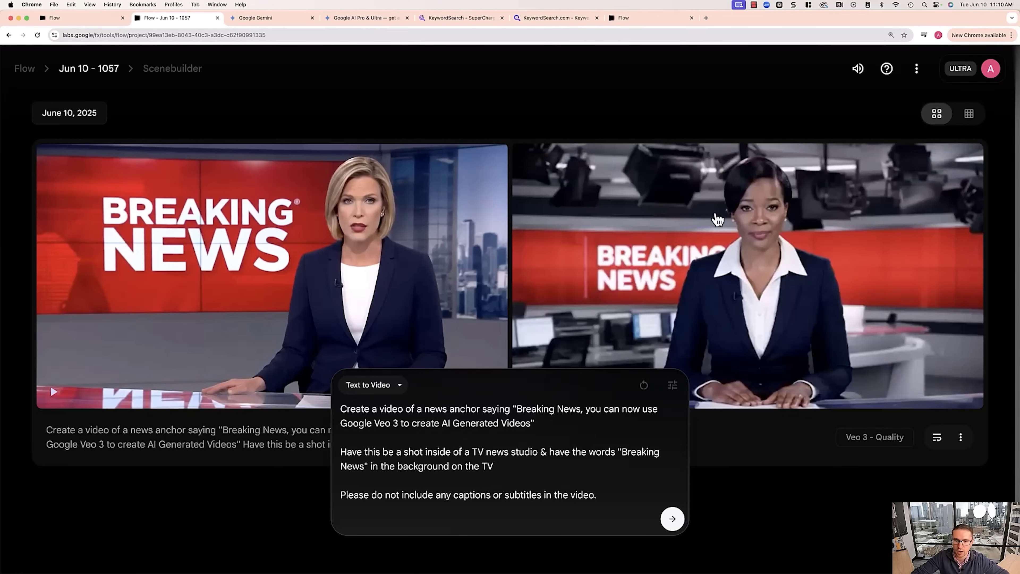
pyautogui.click(37, 35)
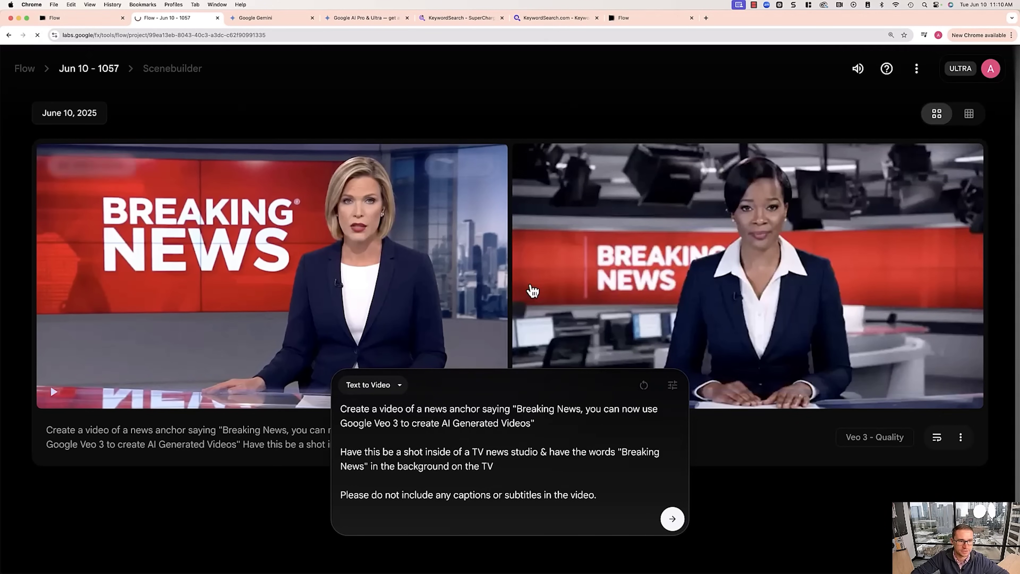
# - Reuse the prompt of the generated news clips and change "news anchor" to "news anchor man" in its first sentence
pyautogui.scroll(-1, 372, 318)
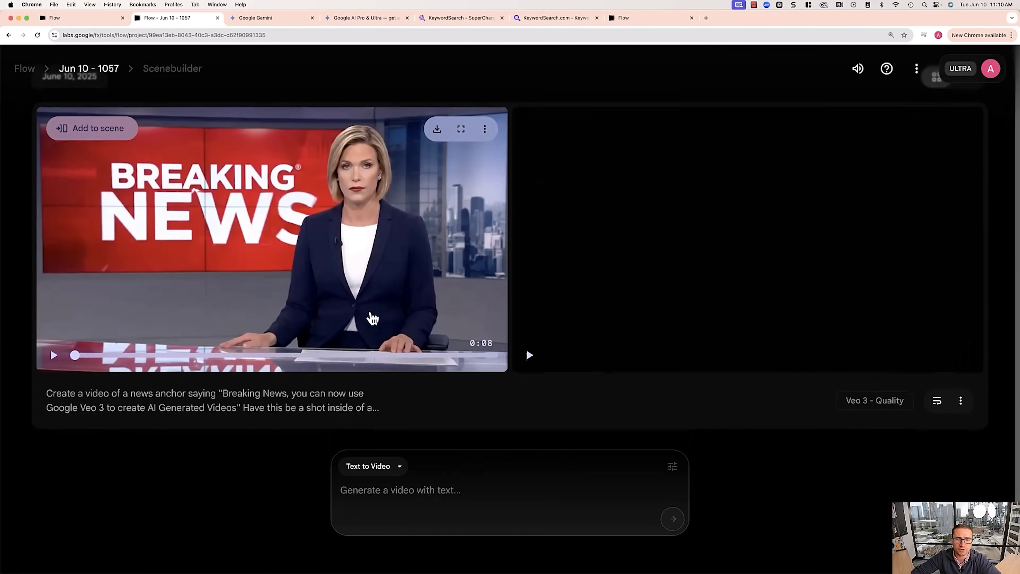
pyautogui.click(936, 403)
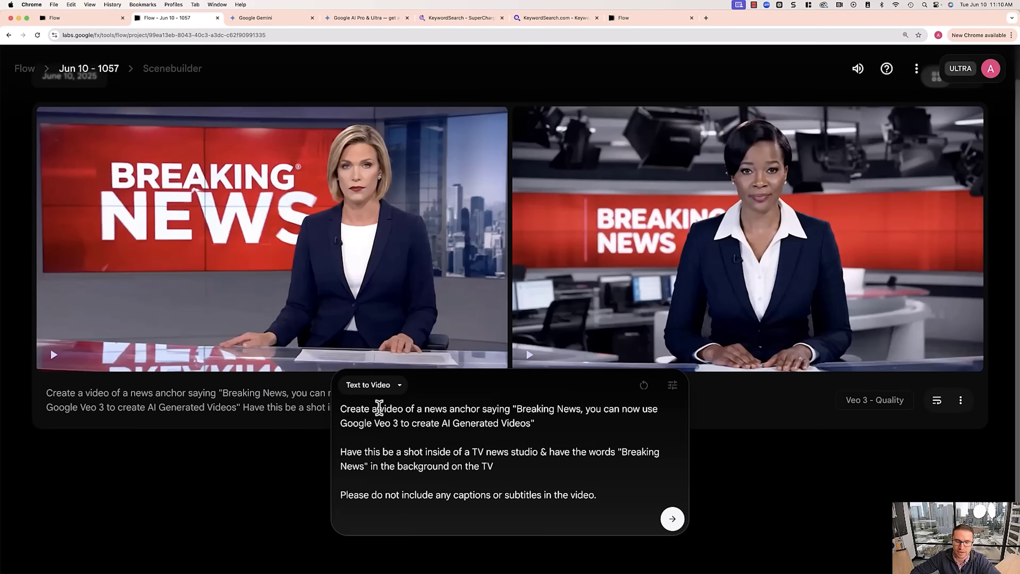
pyautogui.click(479, 409)
pyautogui.write('man')
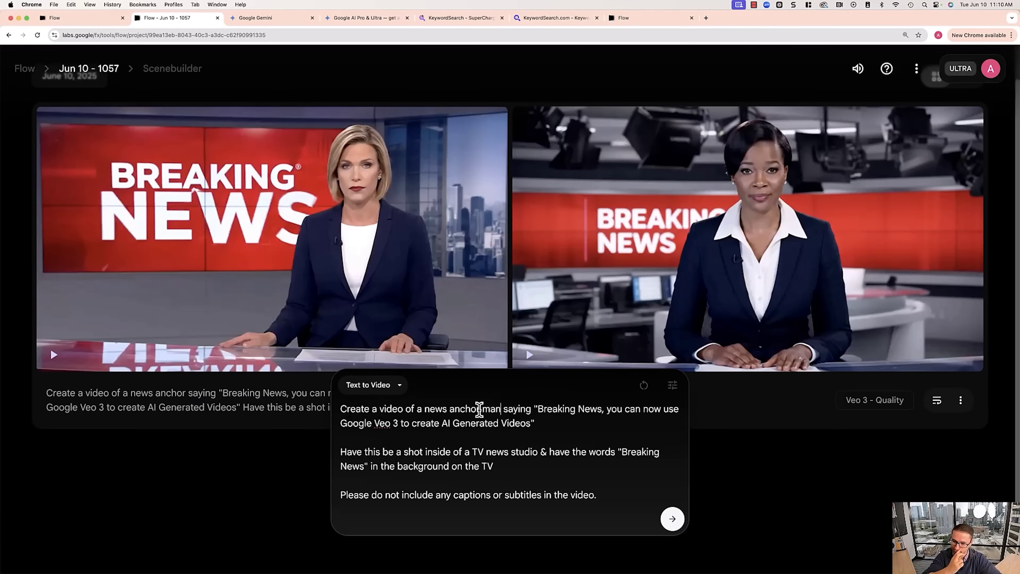
# - Add a new paragraph beginning "Once they finish talking they" after the prompt's captions and subtitles instruction
pyautogui.click(606, 496)
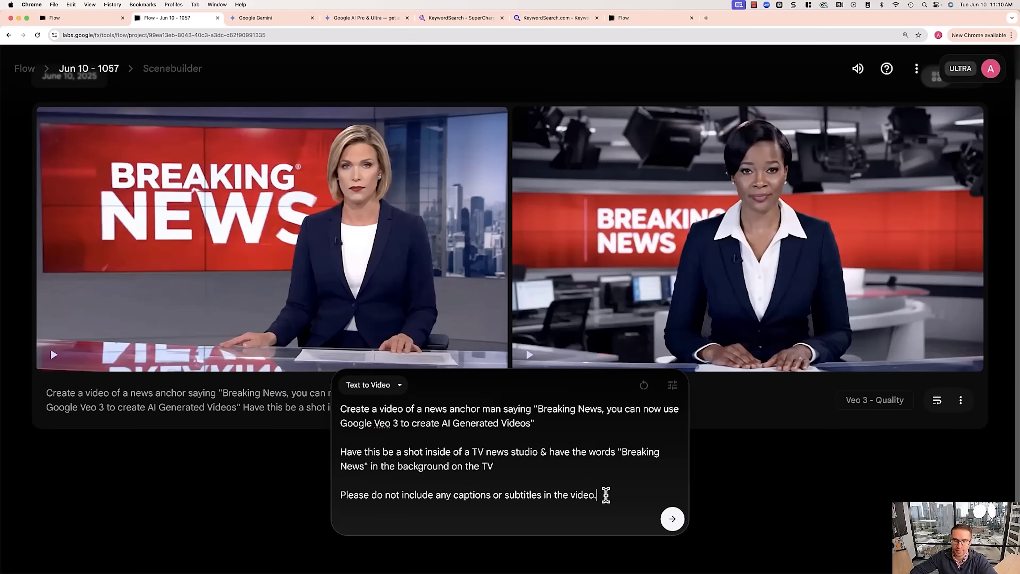
pyautogui.hotkey('shift', 'Return')
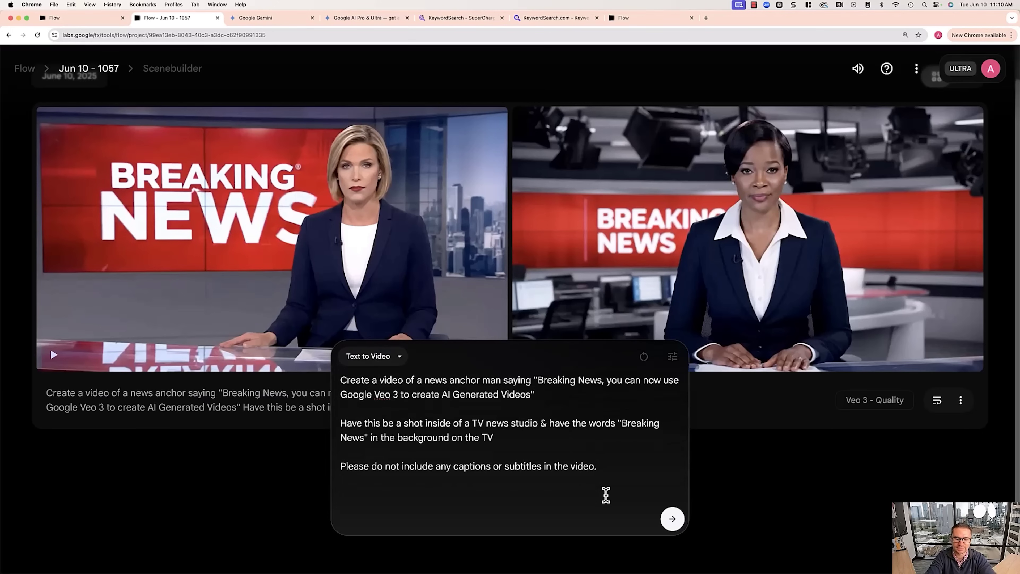
pyautogui.write('Once they f')
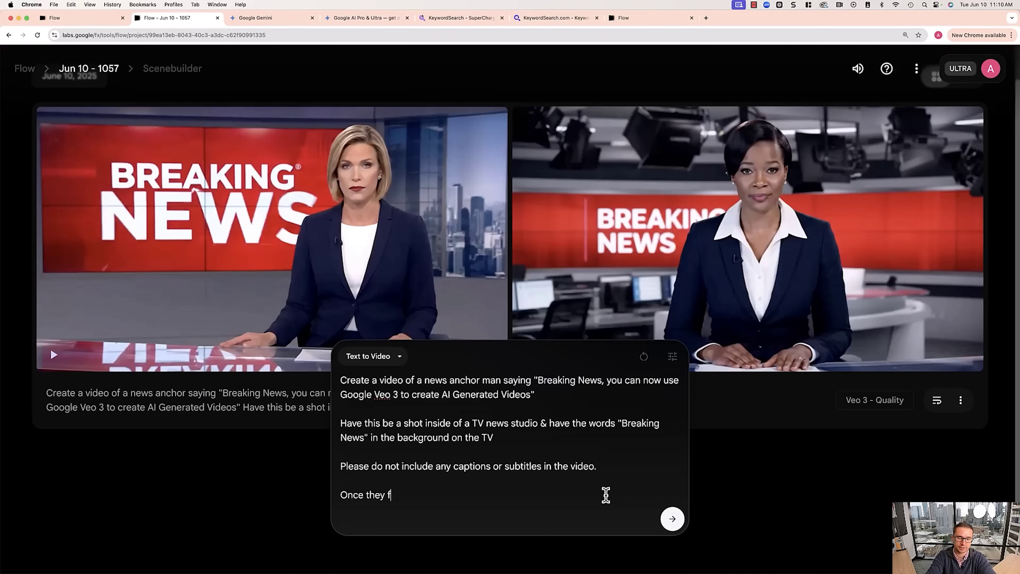
pyautogui.write('inish talking they')
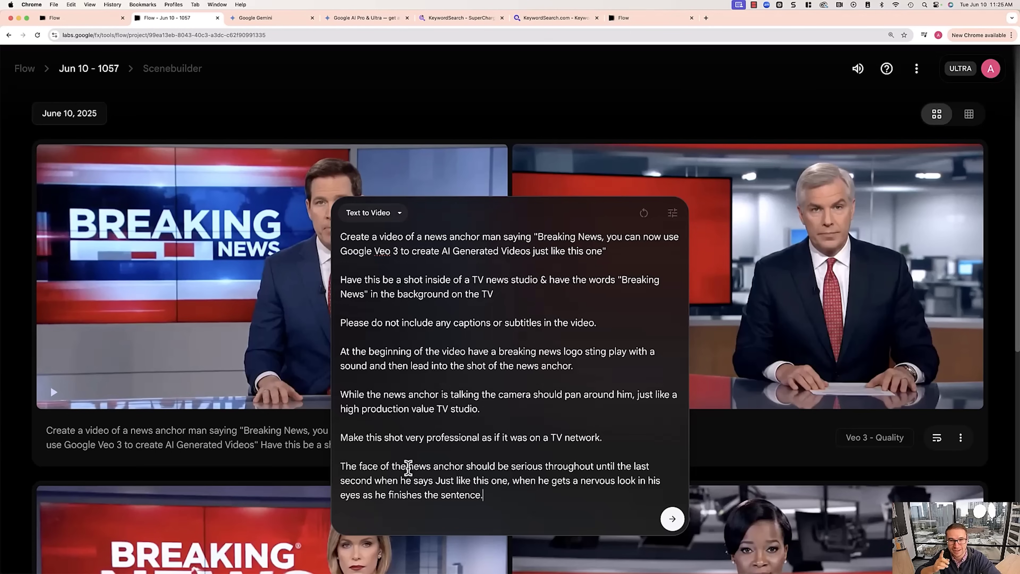
# - Set the outputs per prompt to 4 for the expanded news anchor man prompt
pyautogui.click(673, 213)
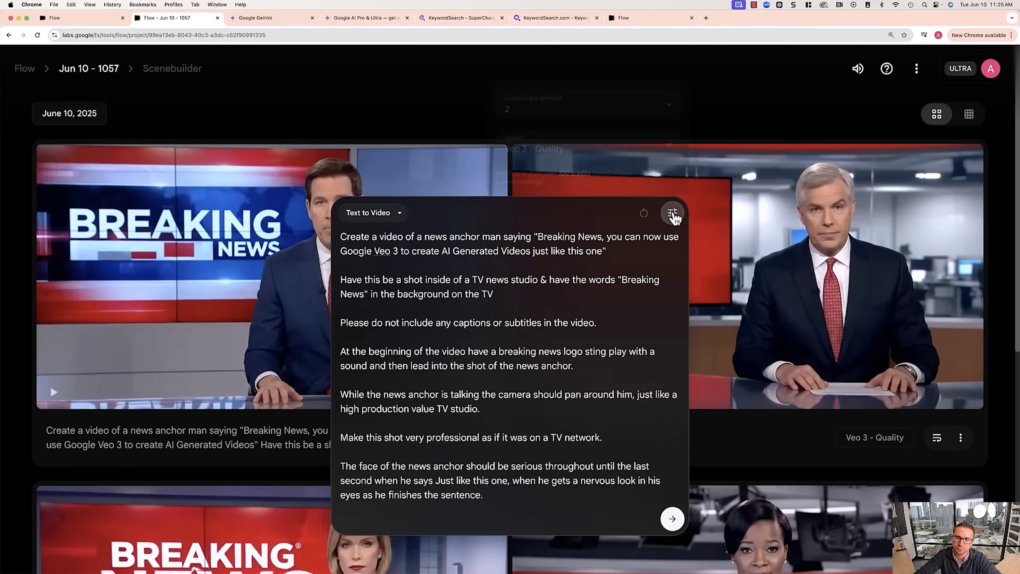
pyautogui.click(588, 108)
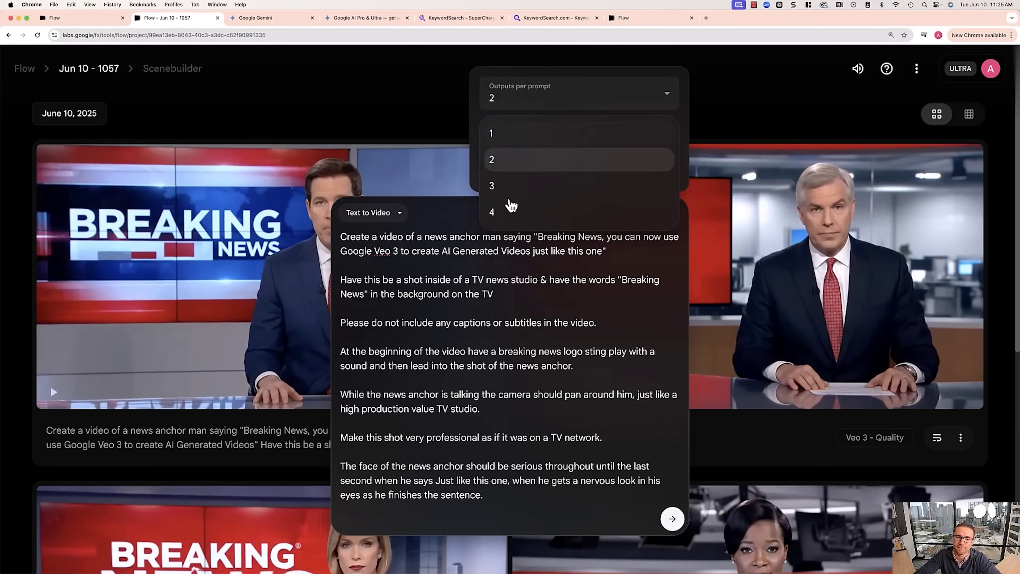
pyautogui.click(510, 217)
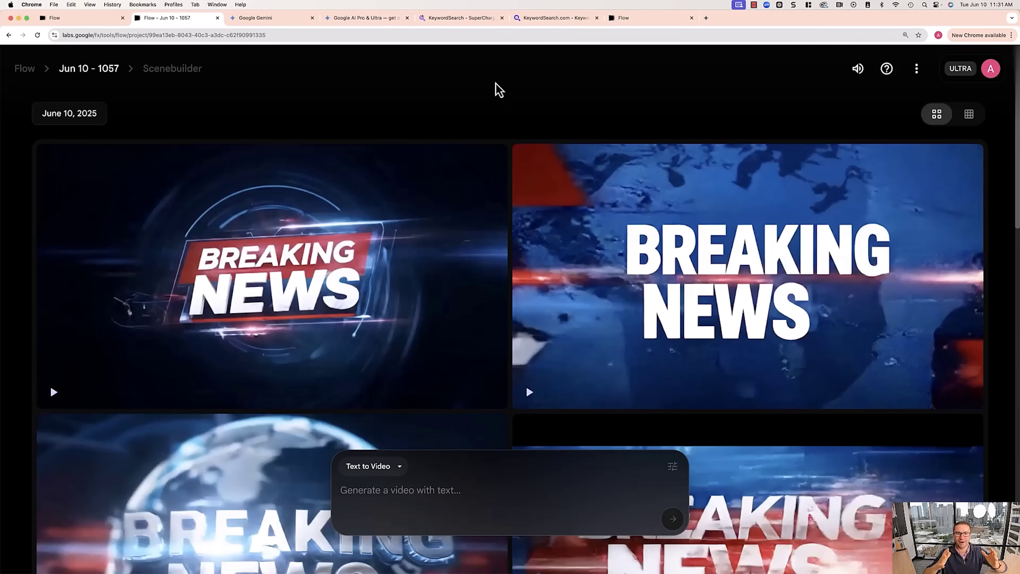
# - Play the four newly generated breaking-news clips to review their logo intros, anchors and any on-screen captions
pyautogui.moveTo(384, 264)
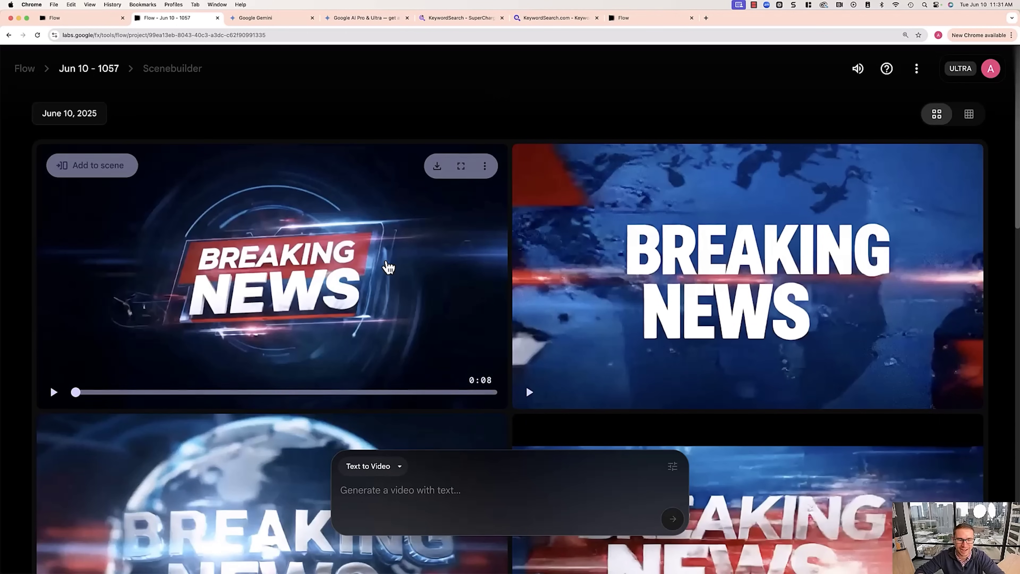
pyautogui.click(387, 266)
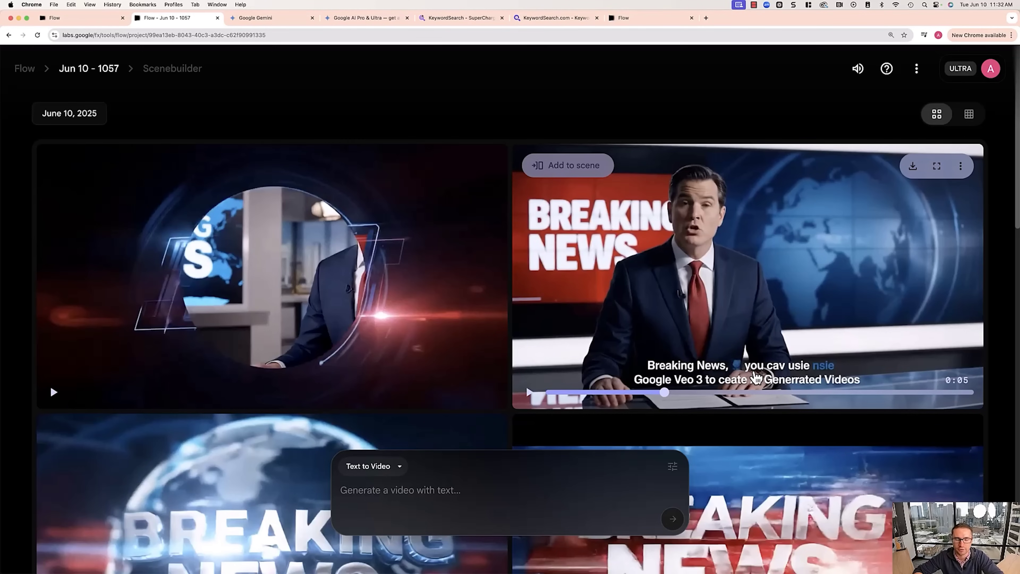
pyautogui.scroll(-5, 524, 347)
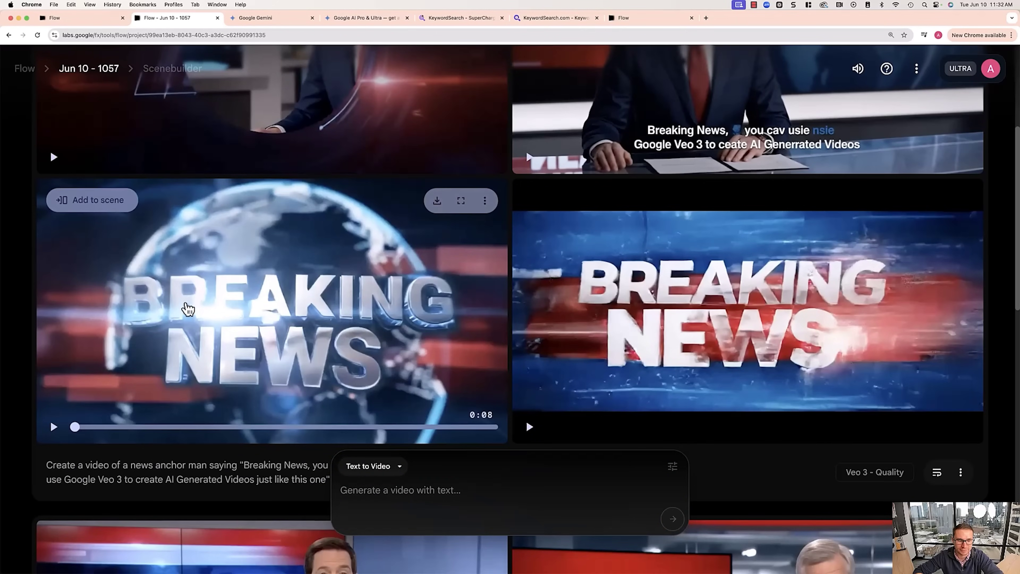
pyautogui.click(235, 317)
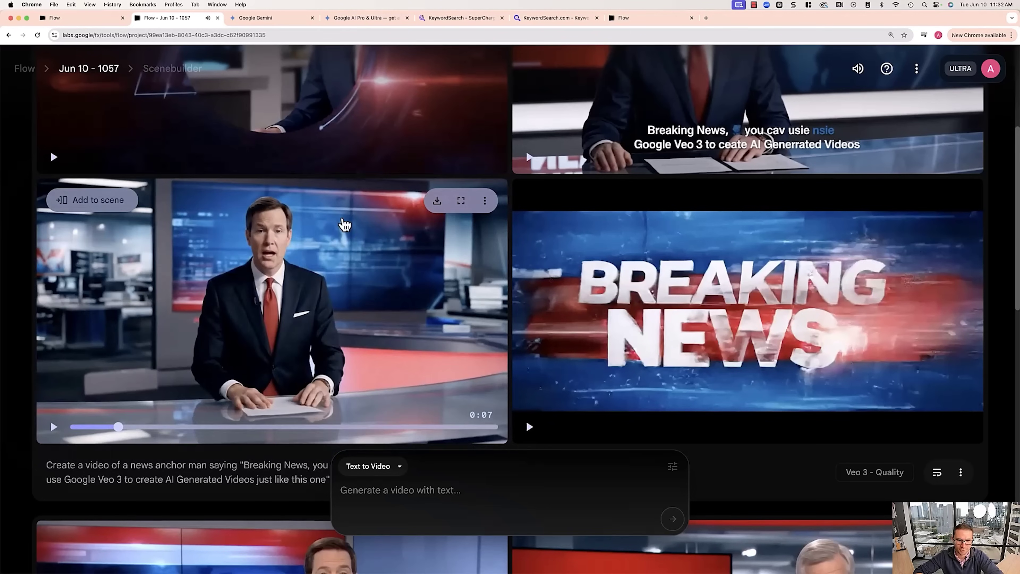
pyautogui.moveTo(704, 346)
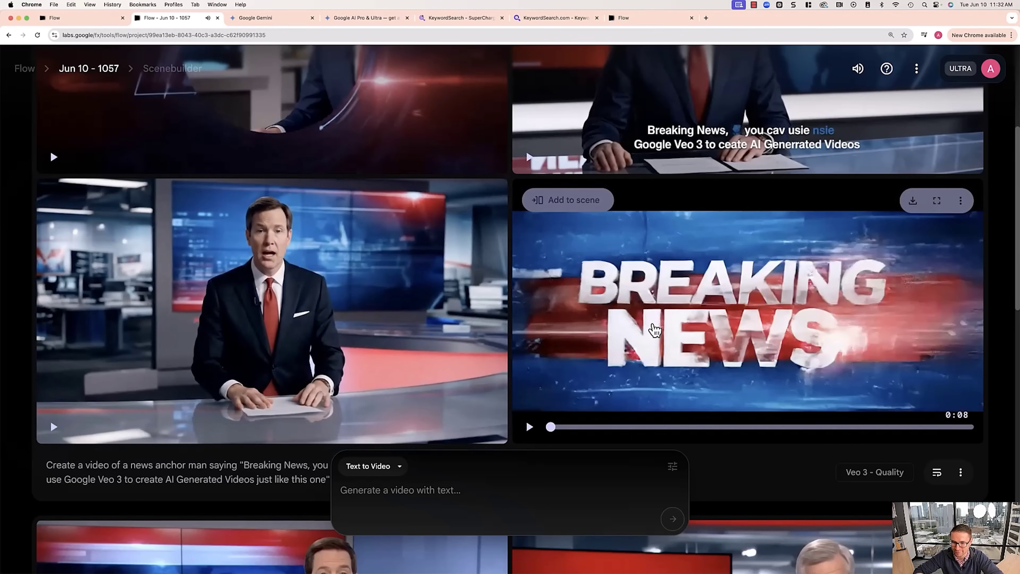
pyautogui.moveTo(489, 346)
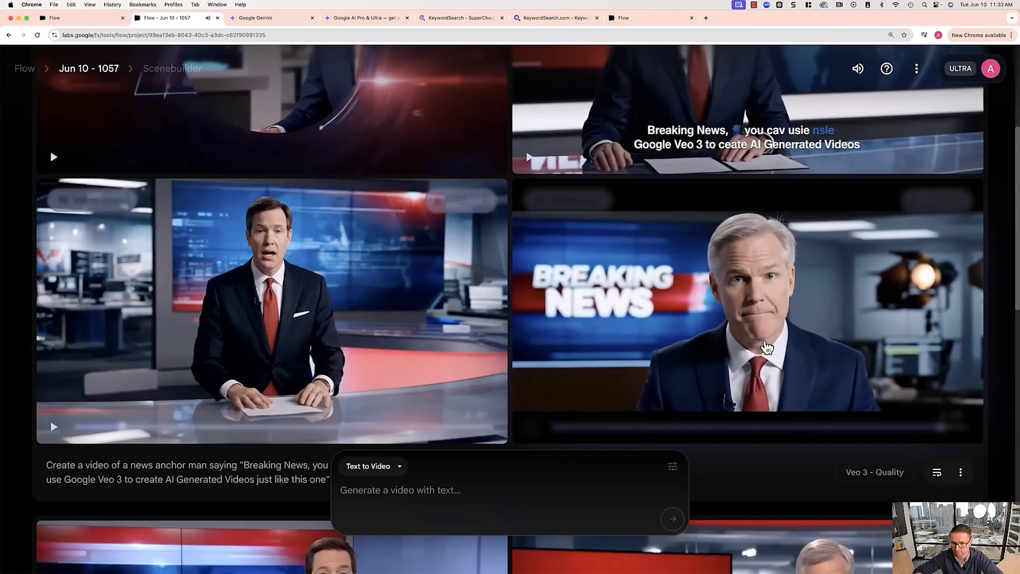
pyautogui.moveTo(533, 432)
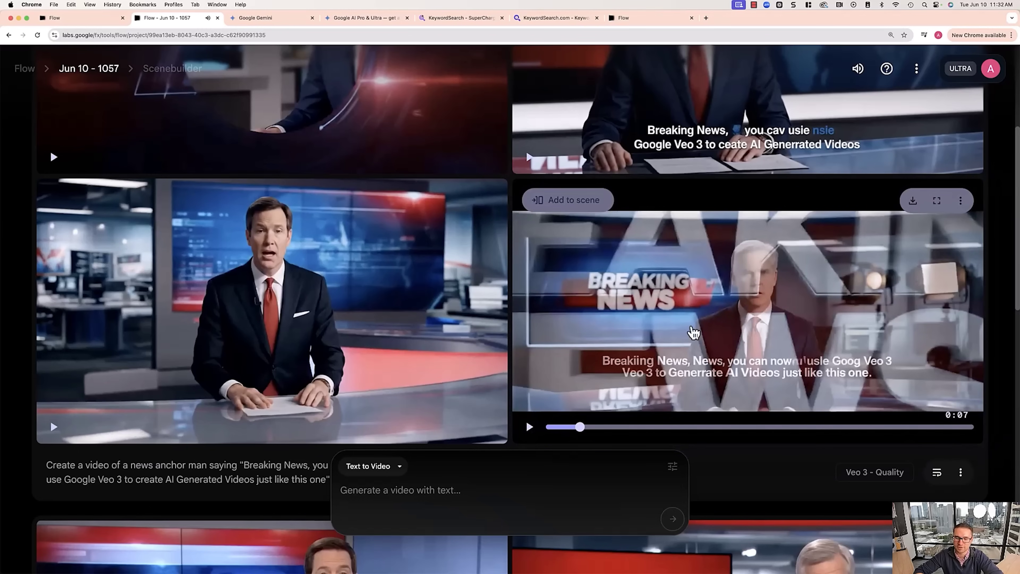
# - Compare the generated clips again and scrub through the one with the globe intro to examine the anchor's shot
pyautogui.scroll(5, 683, 113)
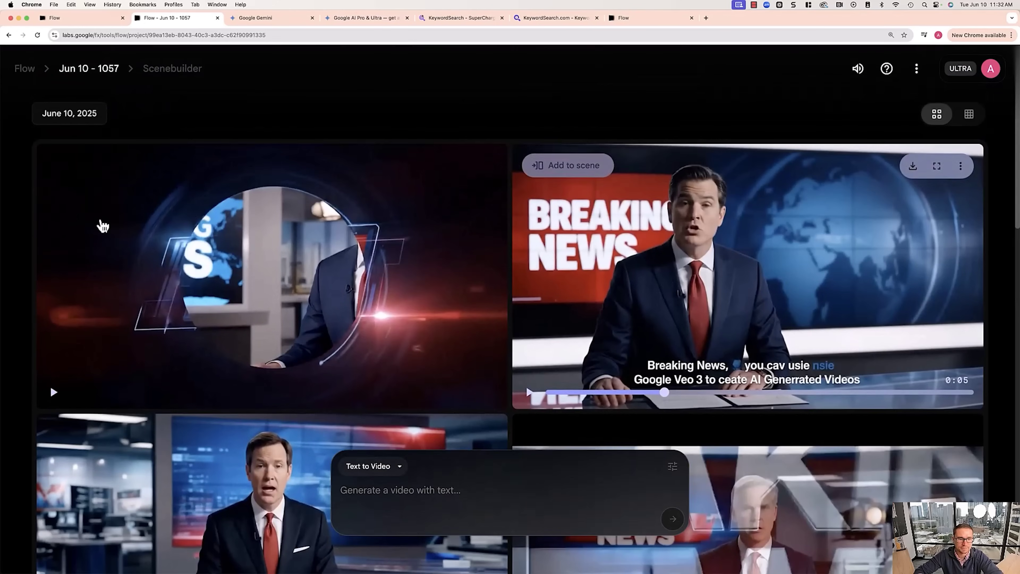
pyautogui.moveTo(68, 392)
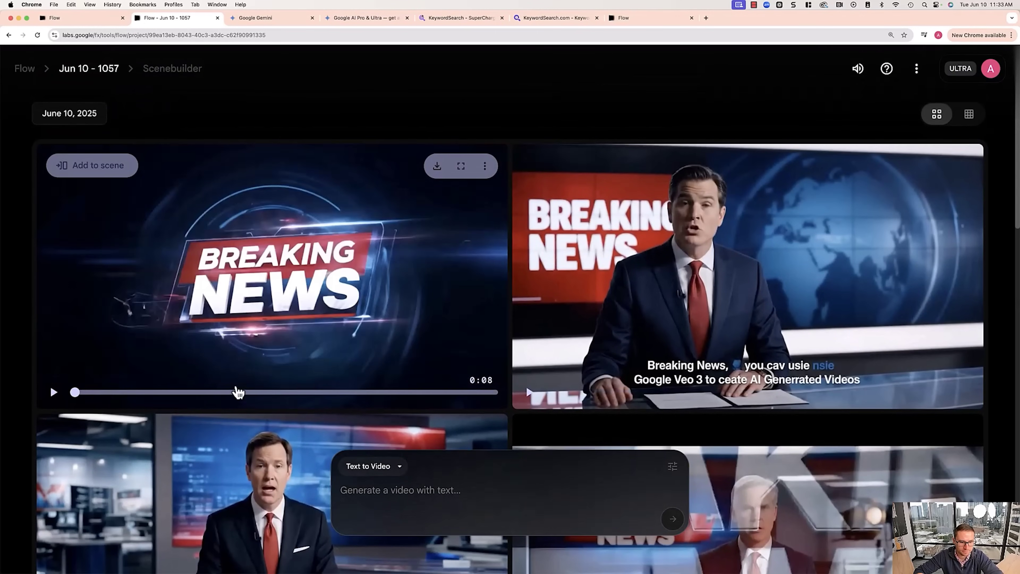
pyautogui.scroll(-1, 194, 396)
pyautogui.scroll(-4, 193, 396)
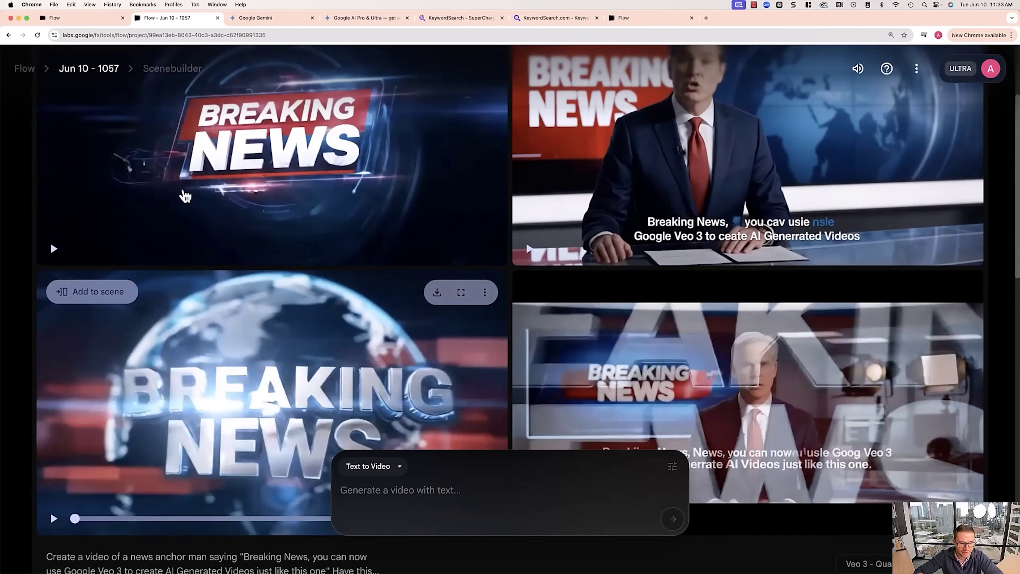
pyautogui.scroll(-4, 252, 384)
pyautogui.scroll(7, 303, 164)
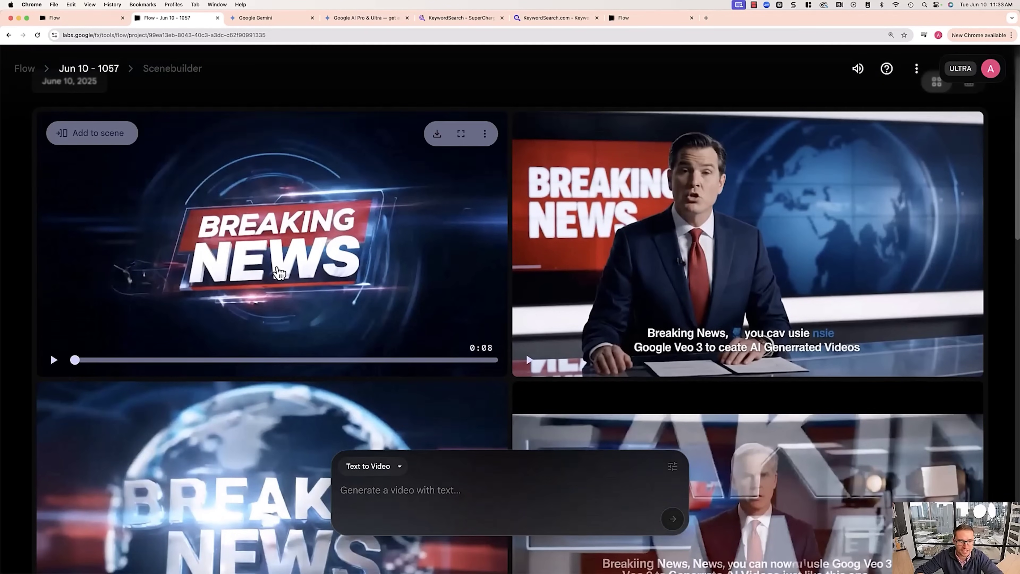
pyautogui.scroll(-5, 285, 284)
pyautogui.click(250, 446)
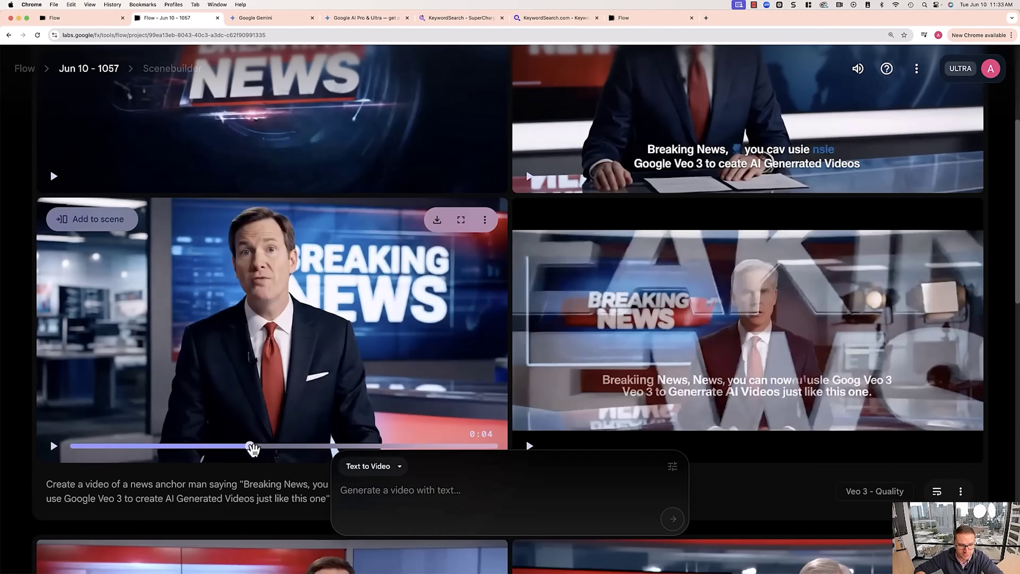
pyautogui.moveTo(275, 453); pyautogui.dragTo(173, 446)
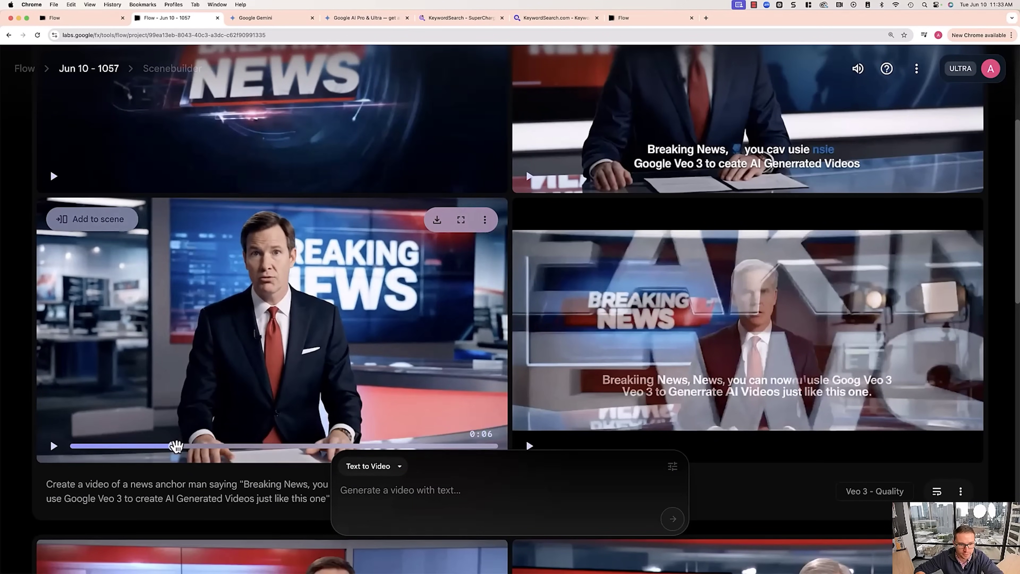
# - Download the first Breaking News clip in the Upscaled (1080p) version, and request its upscaled download a second time
pyautogui.scroll(5, 205, 311)
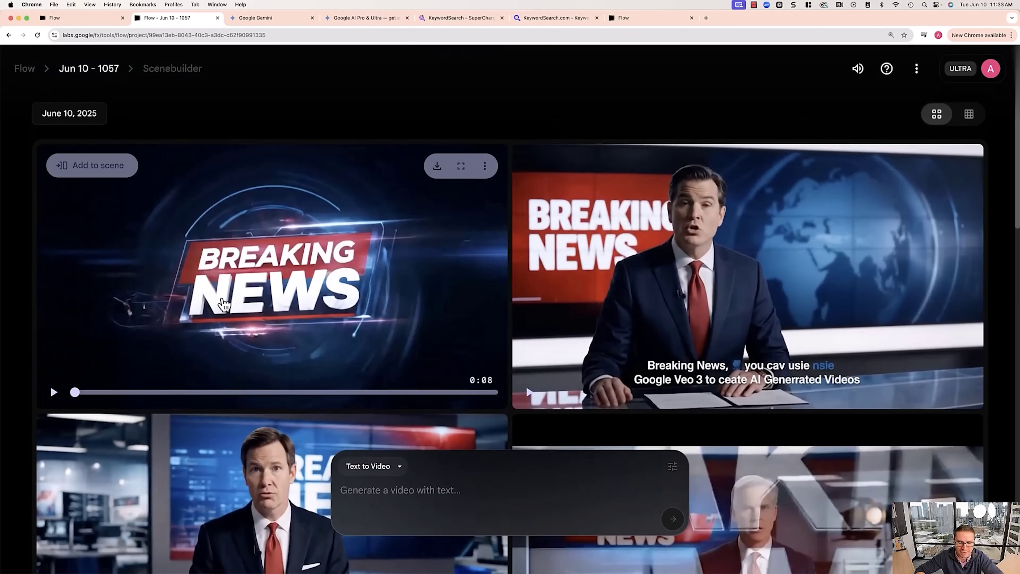
pyautogui.click(438, 169)
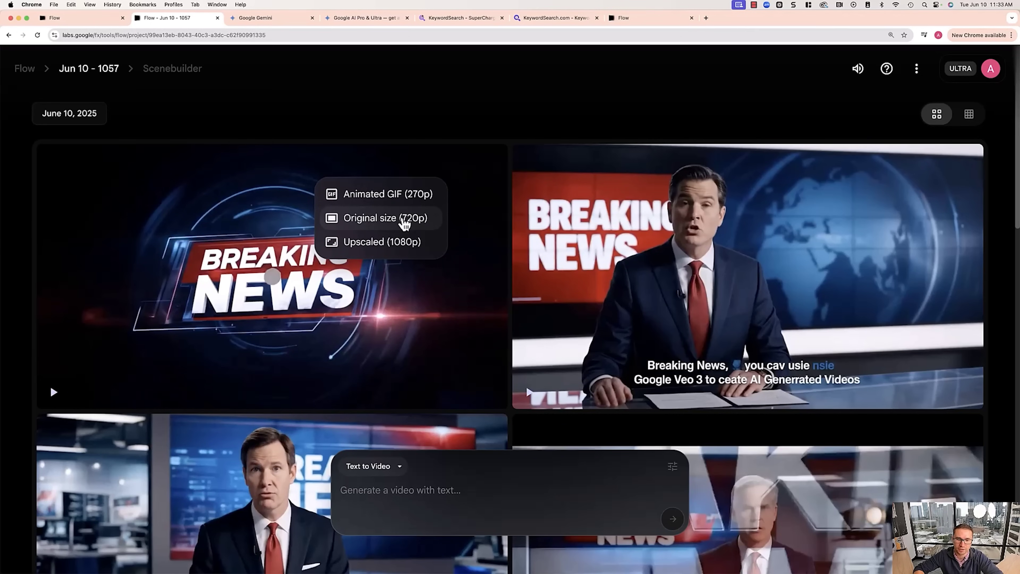
pyautogui.click(402, 242)
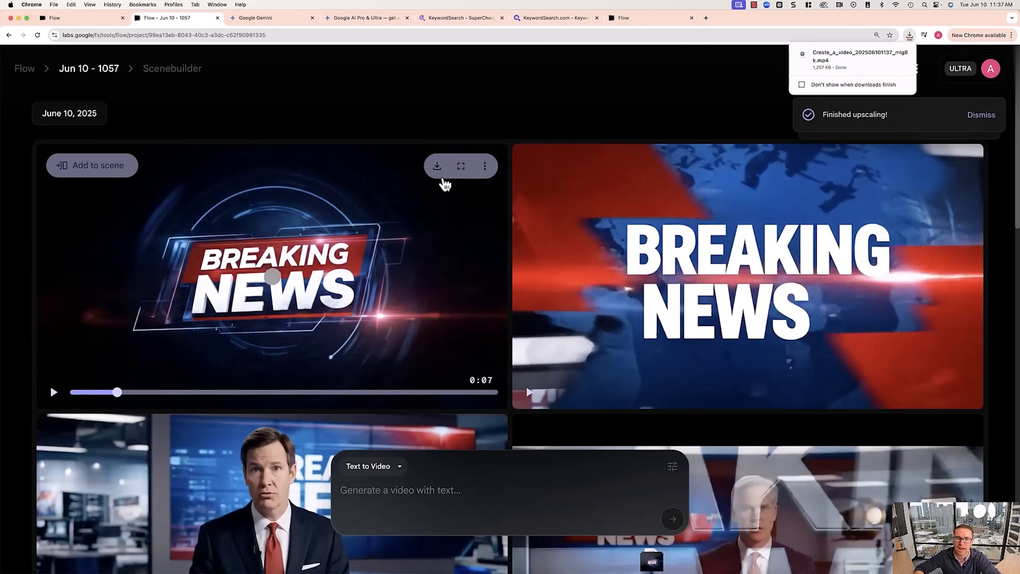
pyautogui.click(438, 166)
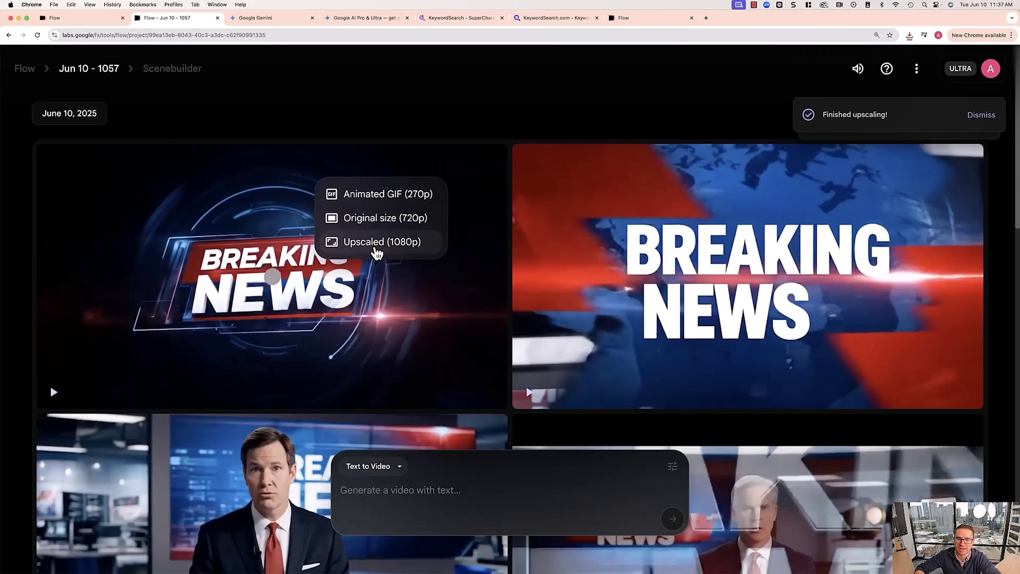
pyautogui.click(438, 247)
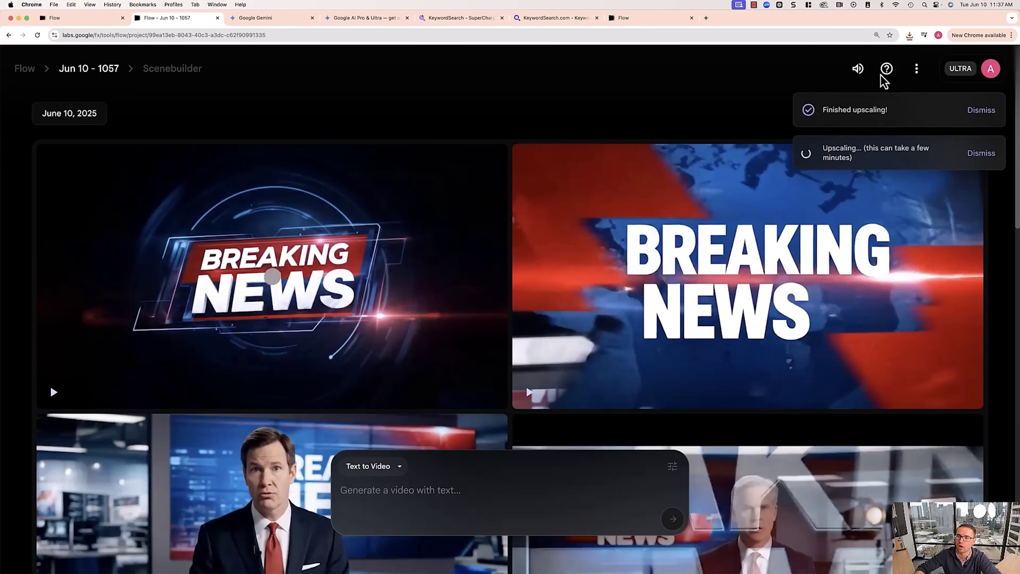
# - Check the recent download history for the upscaled Breaking News clip
pyautogui.click(909, 35)
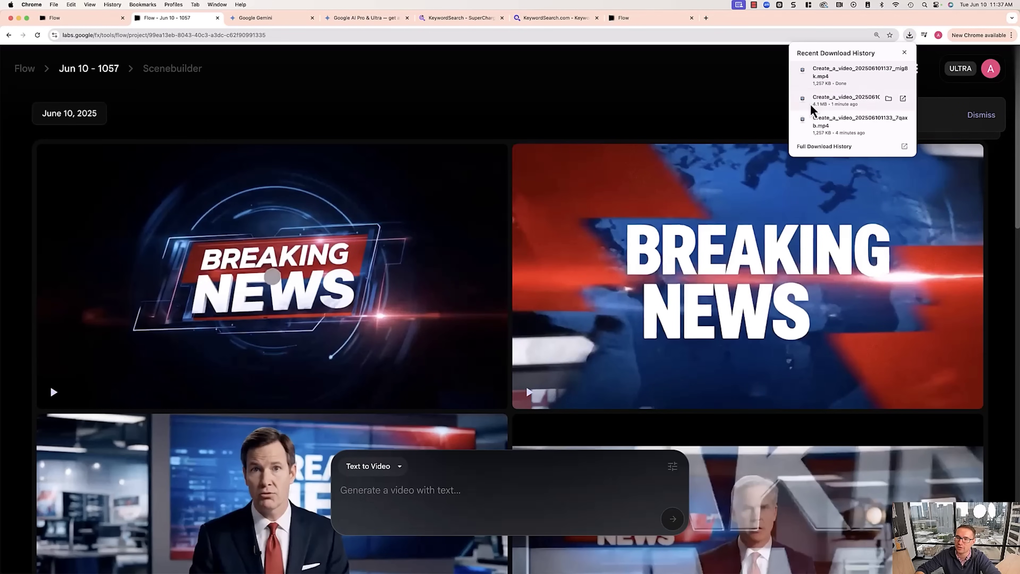
pyautogui.click(793, 103)
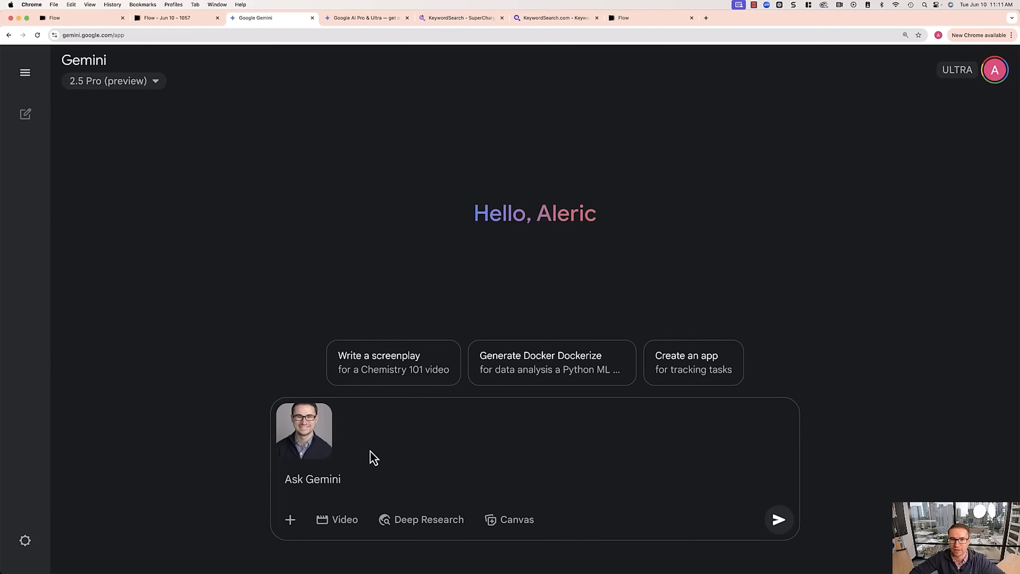
# - Ask Gemini for a detailed description of the person in the attached photo, for use in Google Veo 3 to recreate him in the video
pyautogui.click(369, 477)
pyautogui.write('Create a detailed description of this person that I can use in Google Veo 3 to be able to tell the AI exactly what they look like so we can recreate him in the video.')
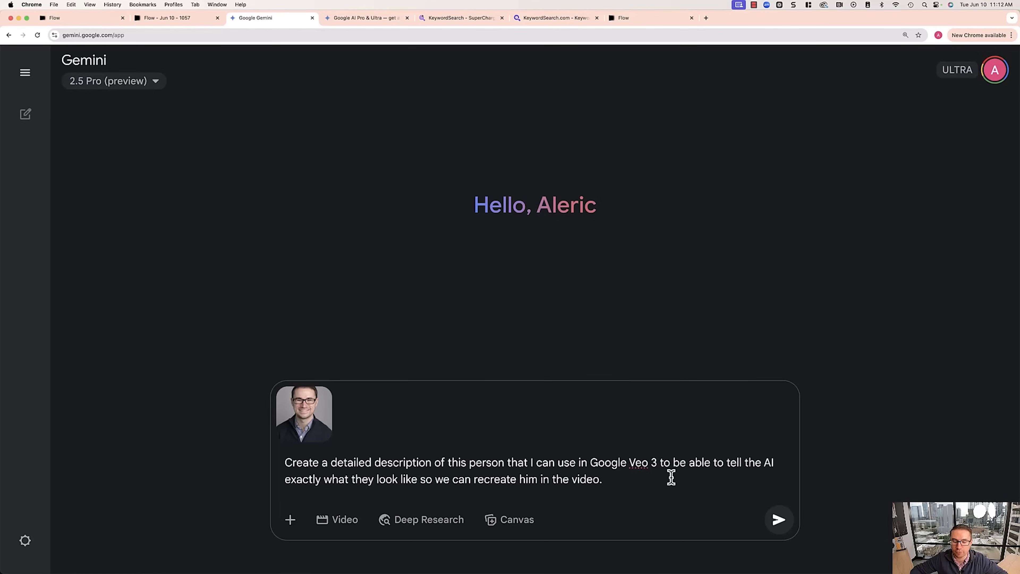
pyautogui.click(783, 527)
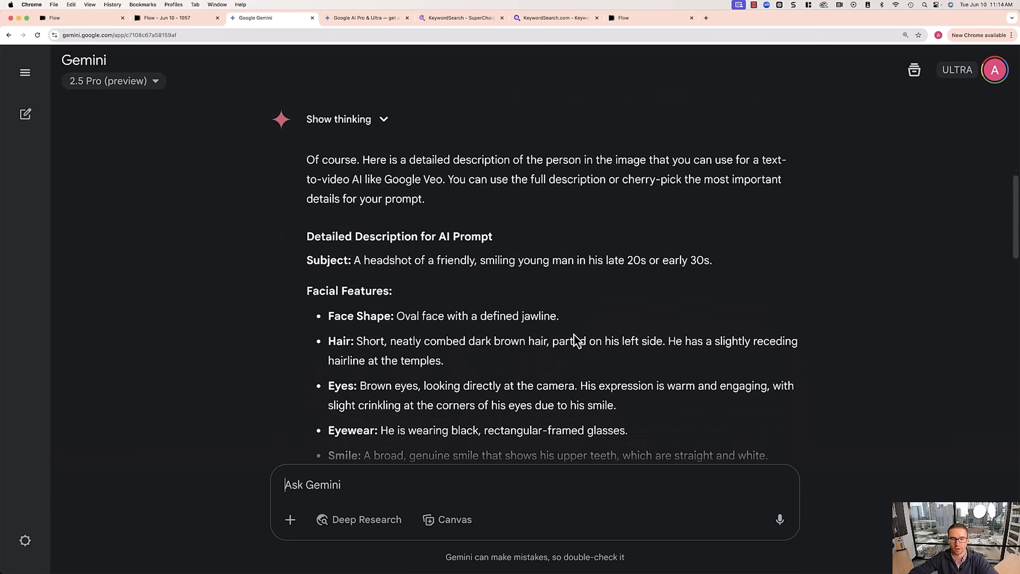
# - Ask Gemini to combine its sample prompts with all details and attributes of the person, leaving out the photo's background and specific clothing
pyautogui.scroll(-3, 501, 284)
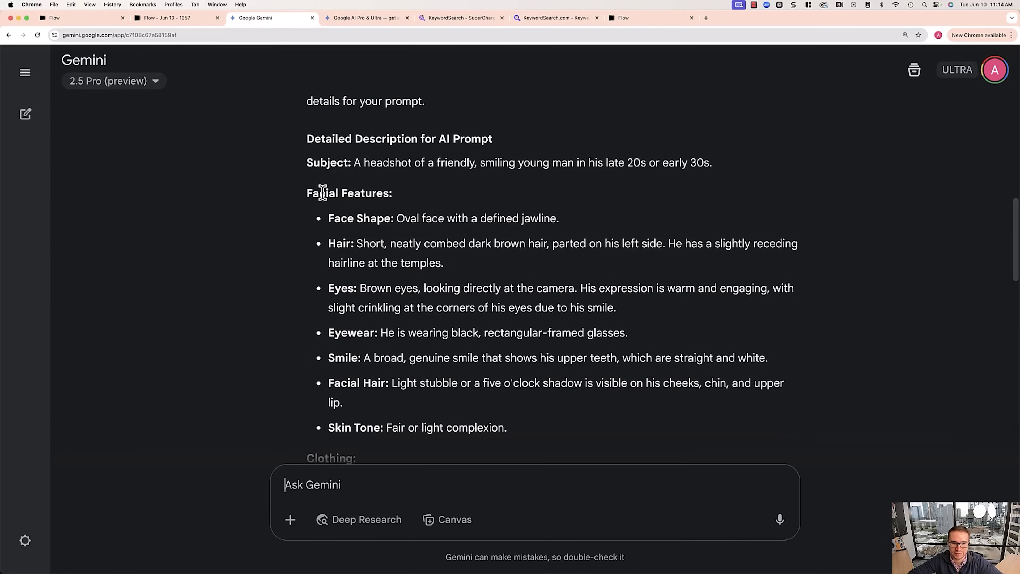
pyautogui.scroll(-7, 388, 234)
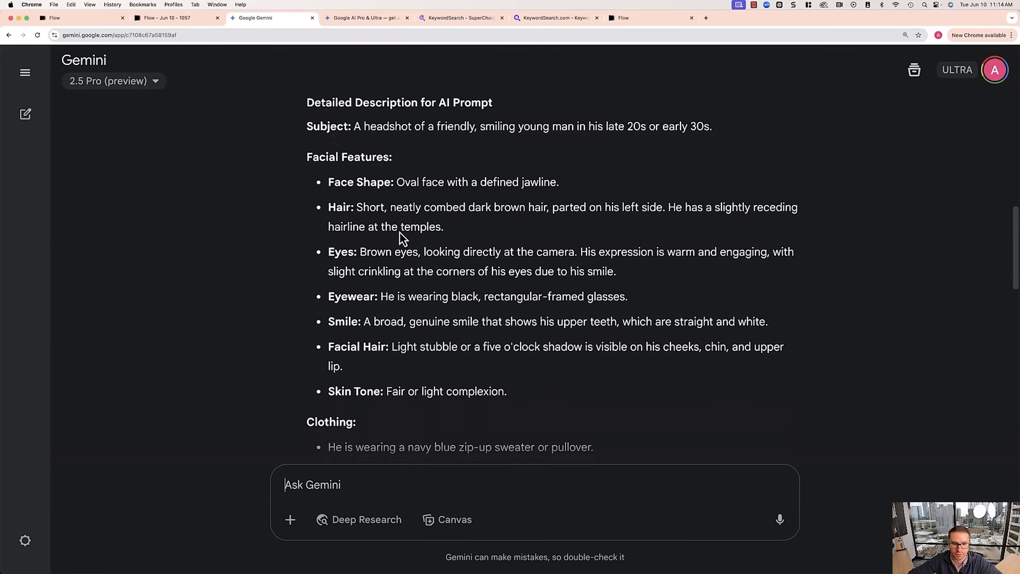
pyautogui.scroll(-5, 405, 275)
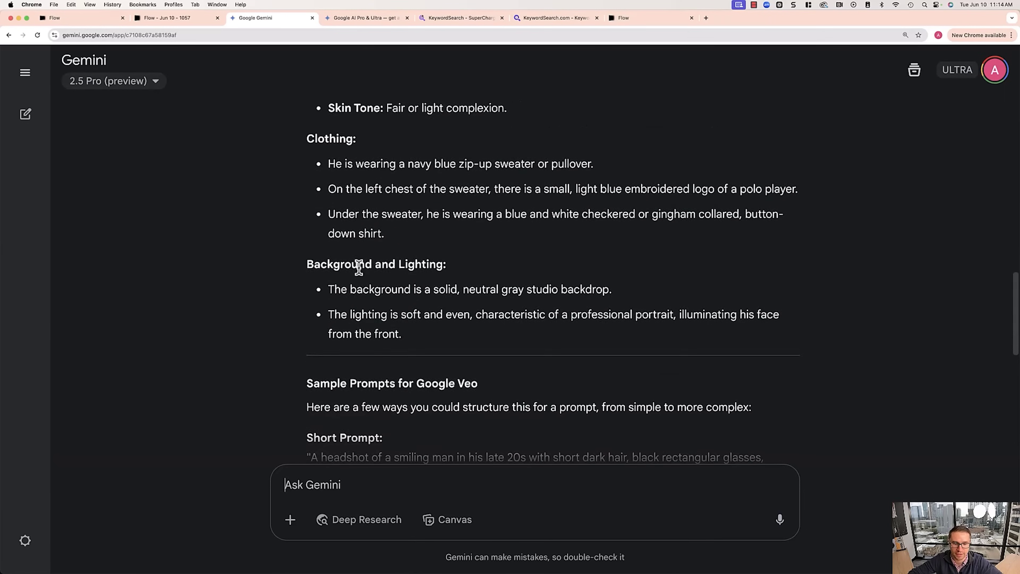
pyautogui.scroll(-7, 452, 288)
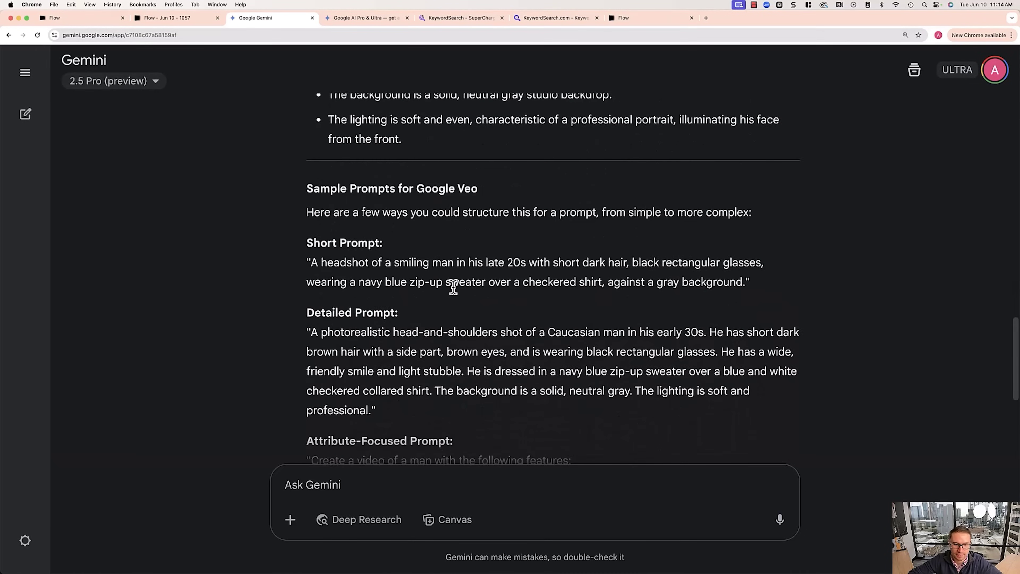
pyautogui.scroll(-3, 404, 326)
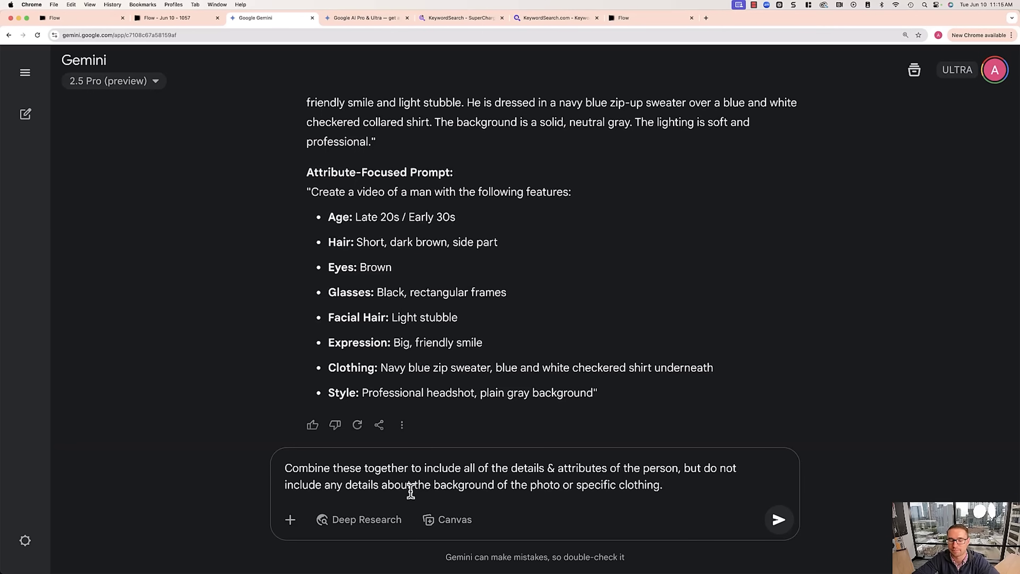
pyautogui.click(778, 519)
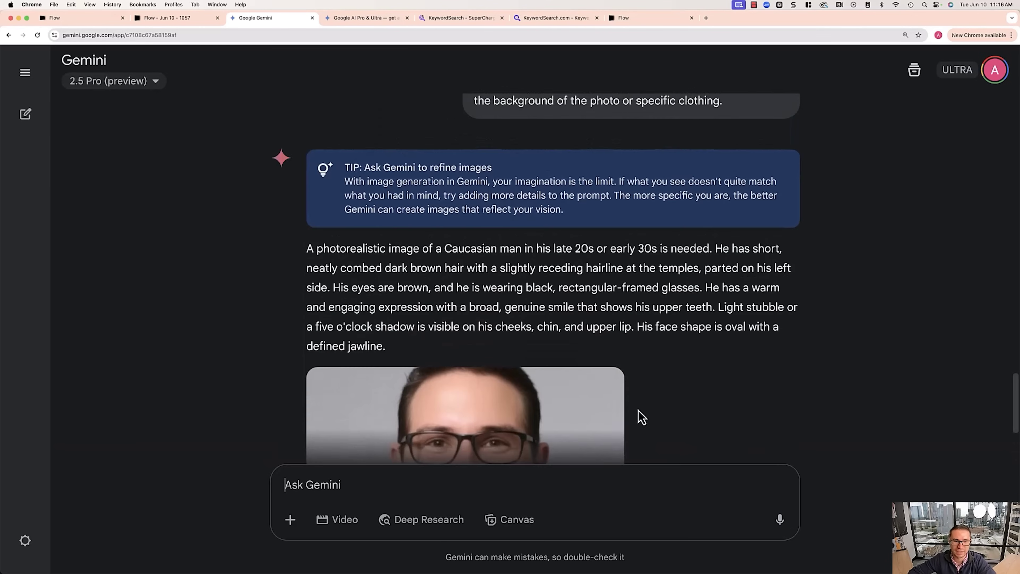
# - Review the combined description and the generated portrait, comparing them with the earlier detailed list of facial features
pyautogui.scroll(-3, 649, 403)
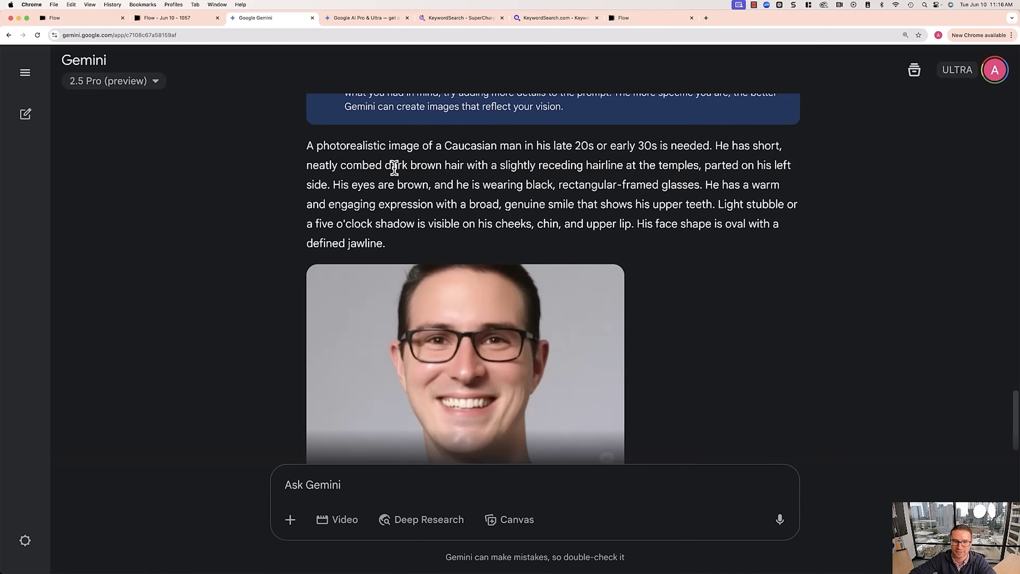
pyautogui.scroll(-2, 341, 227)
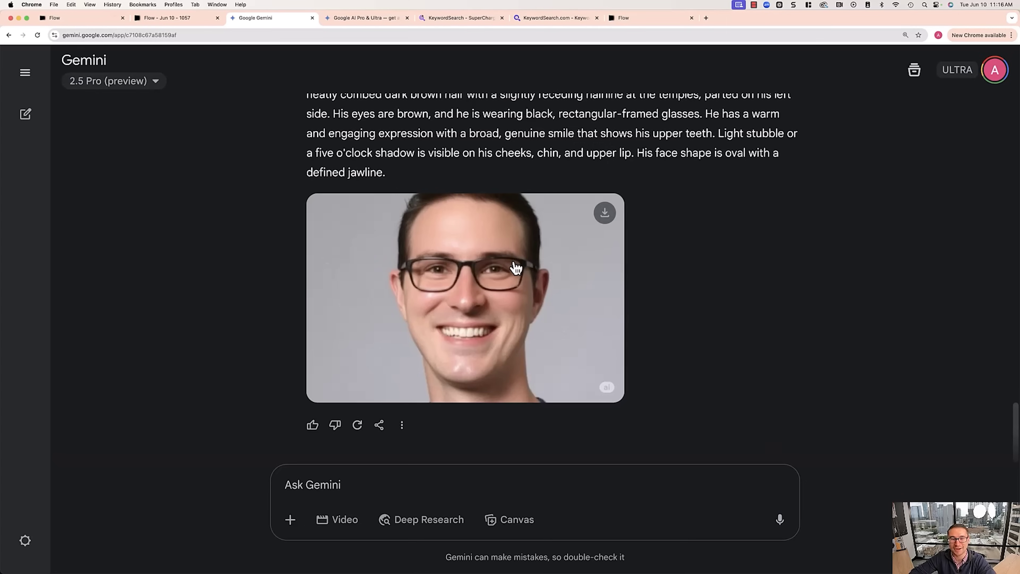
pyautogui.scroll(1, 738, 291)
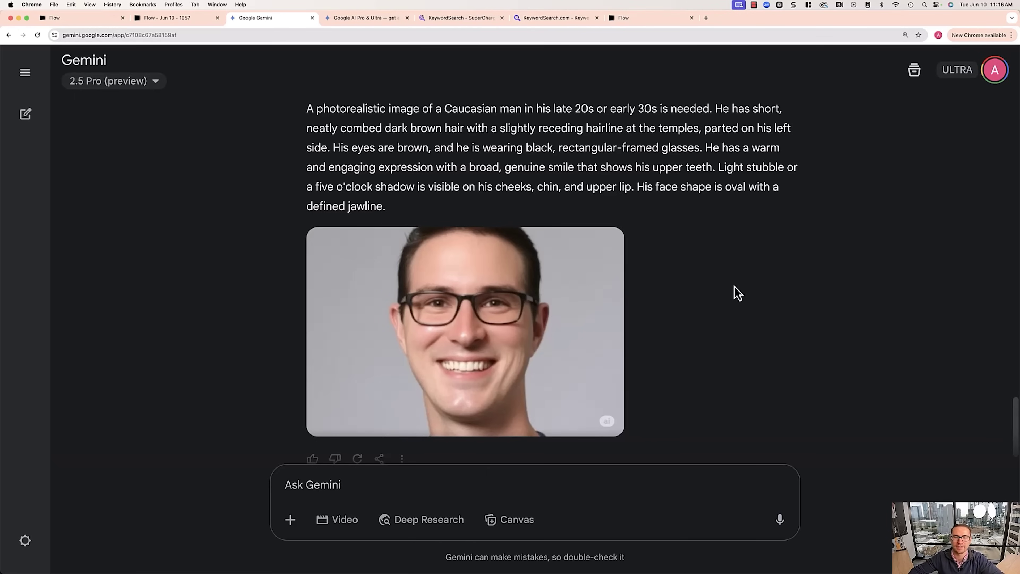
pyautogui.moveTo(470, 209); pyautogui.dragTo(306, 105)
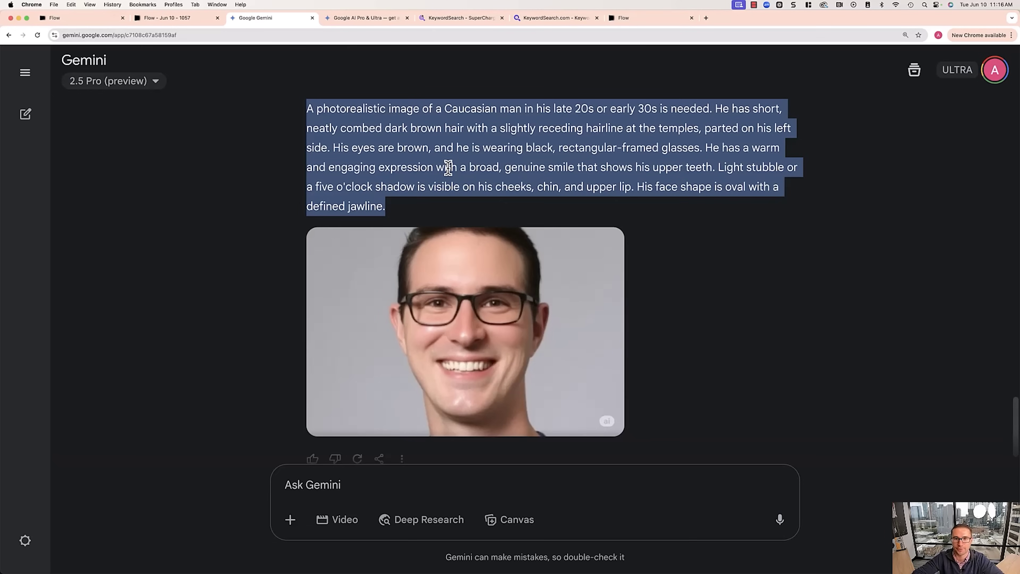
pyautogui.click(424, 146)
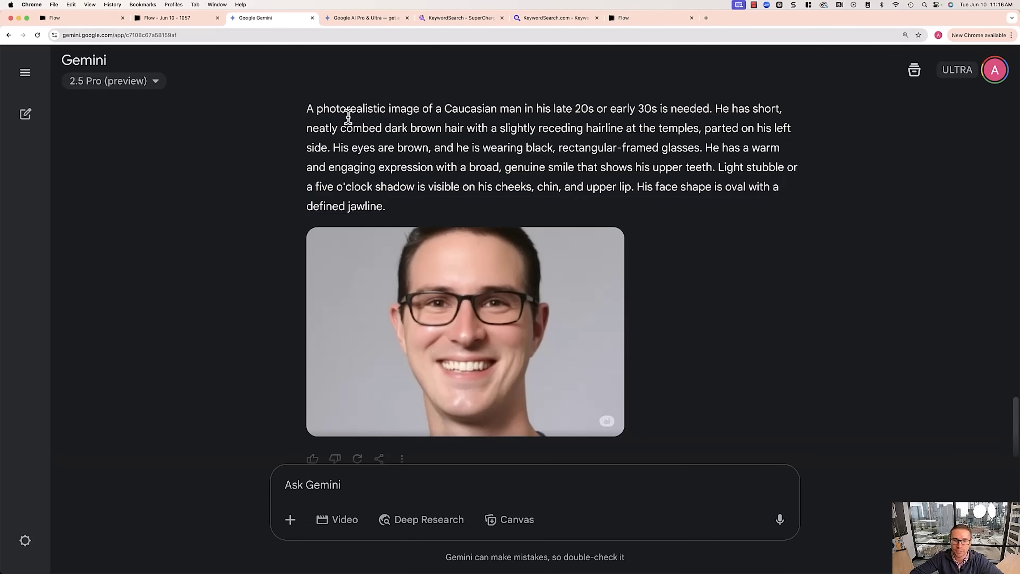
pyautogui.scroll(10, 439, 201)
pyautogui.scroll(15, 439, 201)
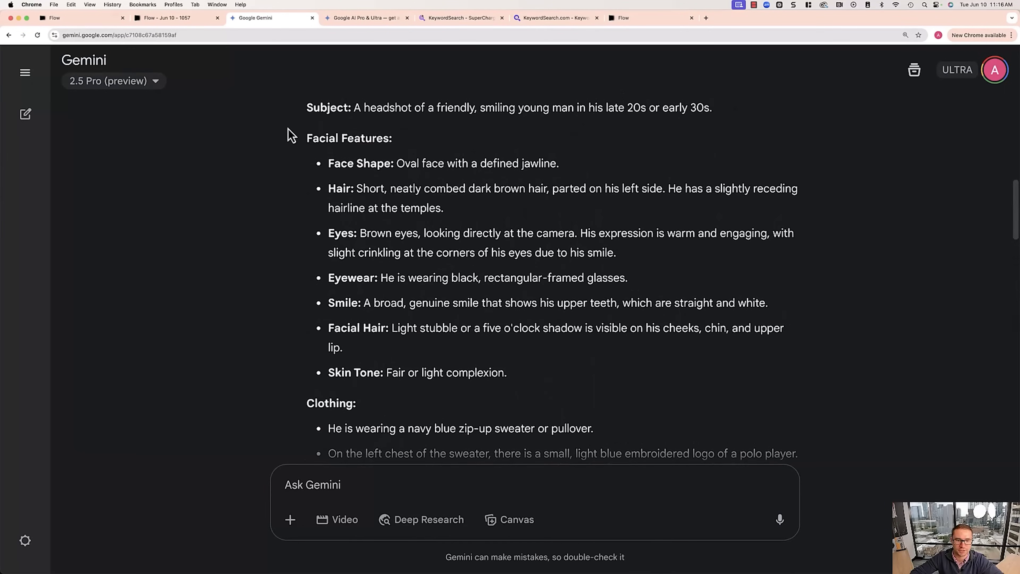
pyautogui.scroll(-20, 480, 452)
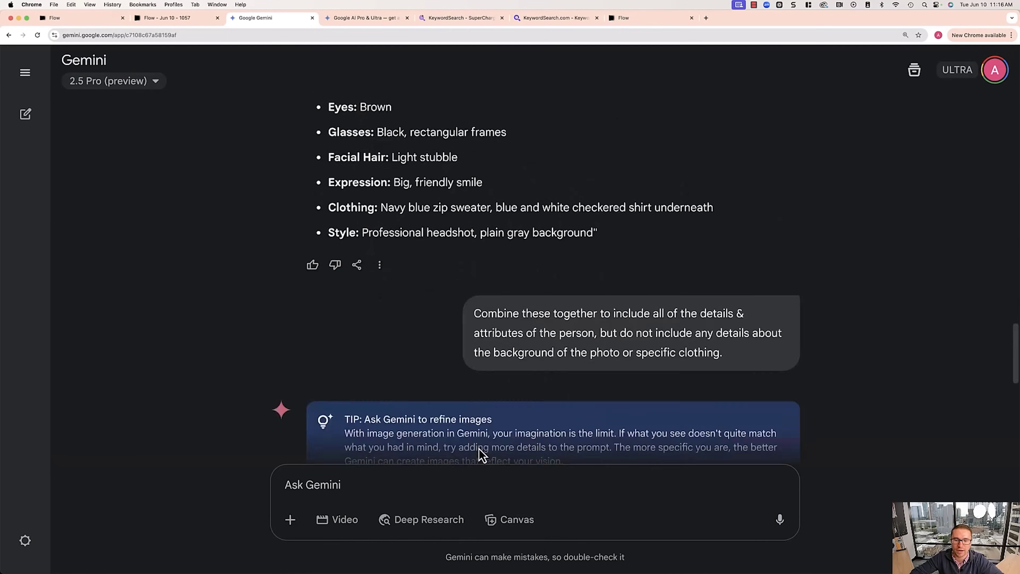
pyautogui.scroll(3, 460, 196)
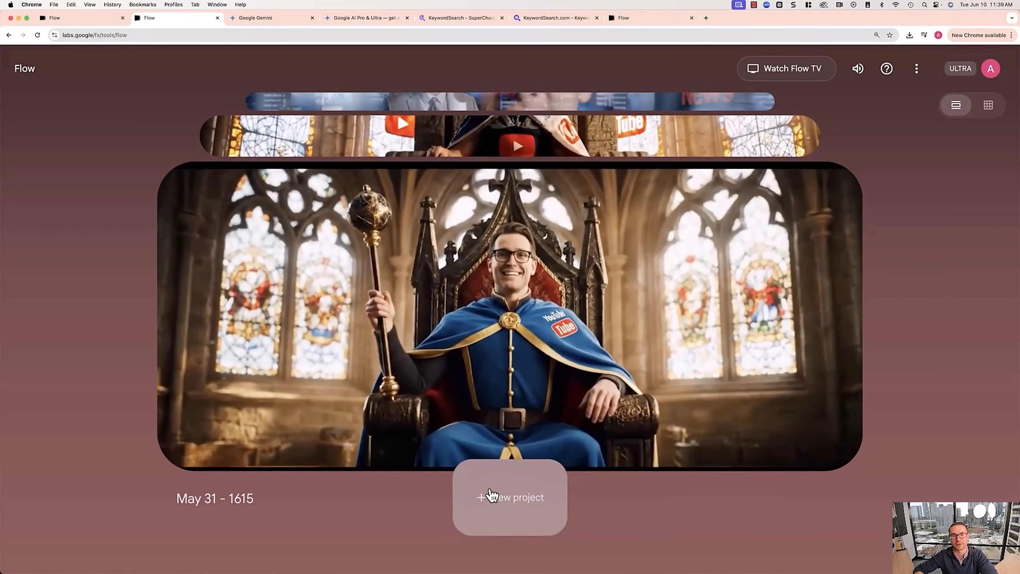
# - Create a new Flow project and draft a caption-free prompt for a King in a medieval throne room declaring "AI Videos are the future", ending with "Appearance:"
pyautogui.click(513, 501)
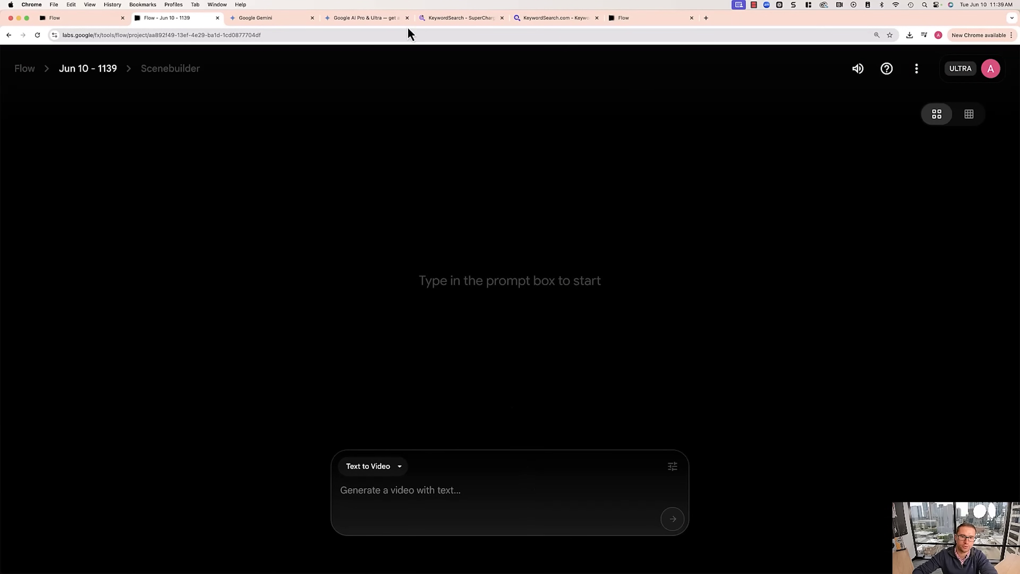
pyautogui.click(268, 21)
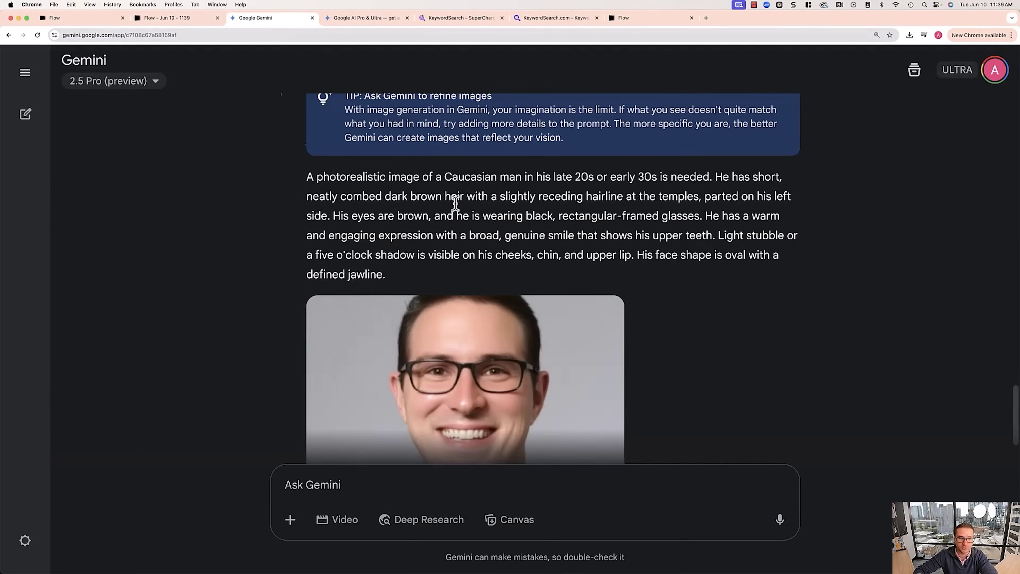
pyautogui.click(166, 18)
pyautogui.click(385, 491)
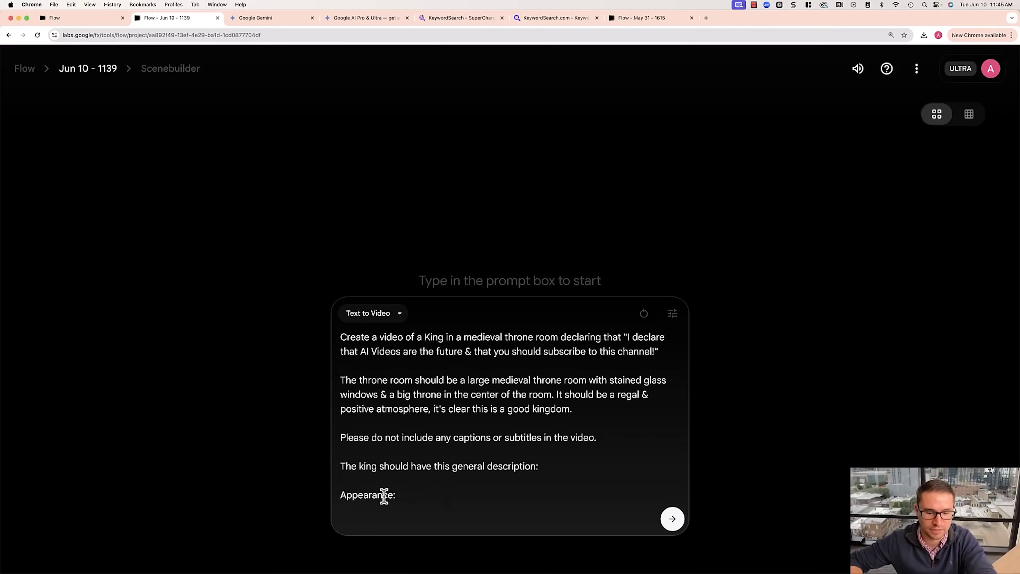
# - Copy Gemini's description from "a Caucasian man" through "defined jawline" and paste it after "Appearance:" in the Flow king prompt
pyautogui.click(272, 21)
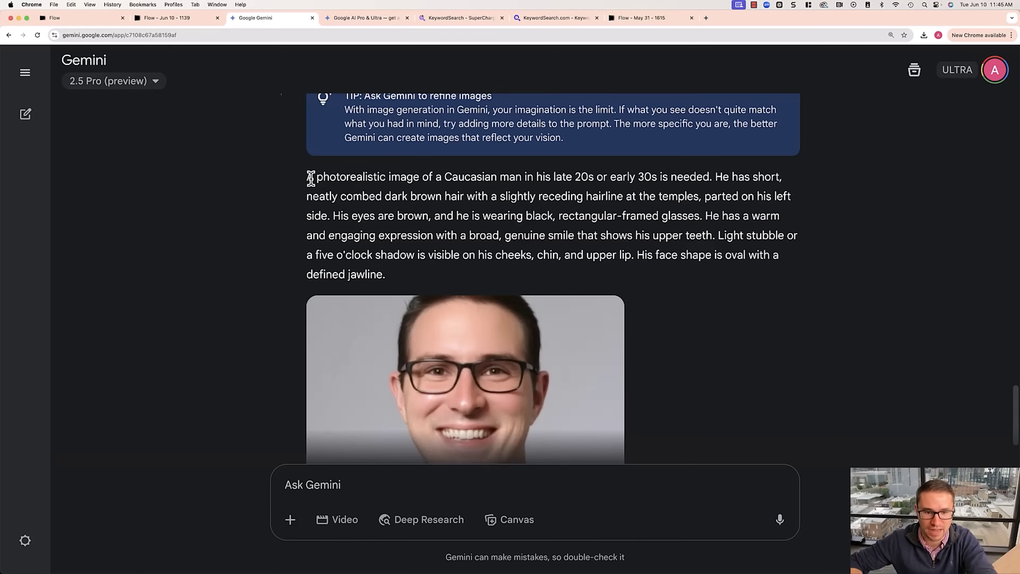
pyautogui.moveTo(436, 177); pyautogui.dragTo(436, 277)
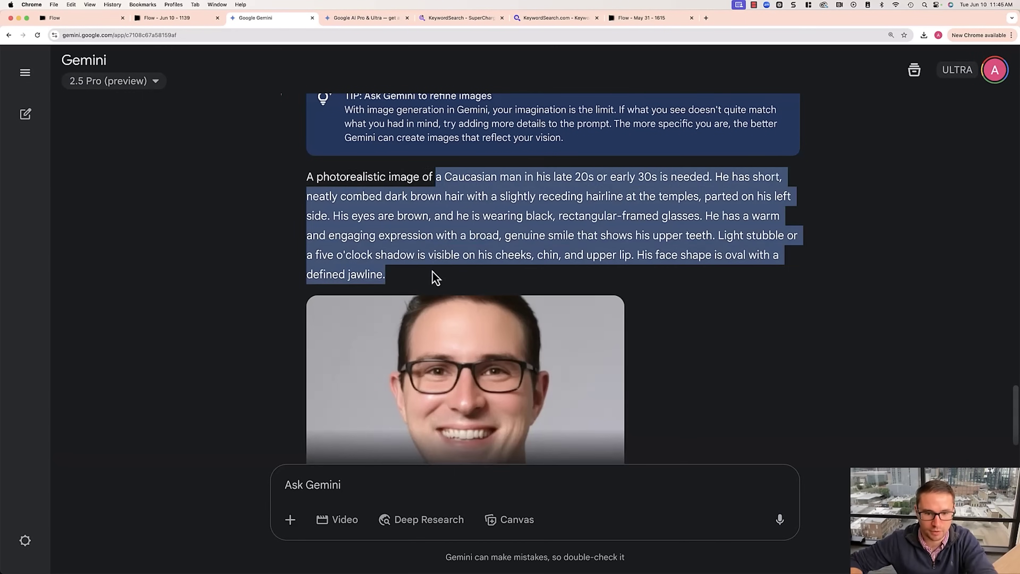
pyautogui.click(176, 18)
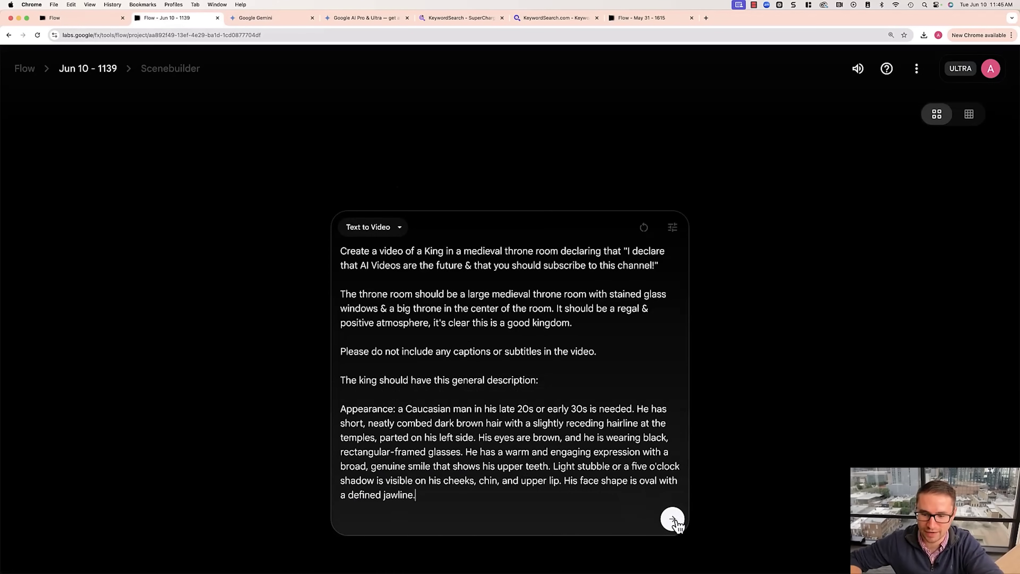
# - Select the Veo 3 - Quality model with 2 outputs per prompt and generate the king video
pyautogui.click(672, 228)
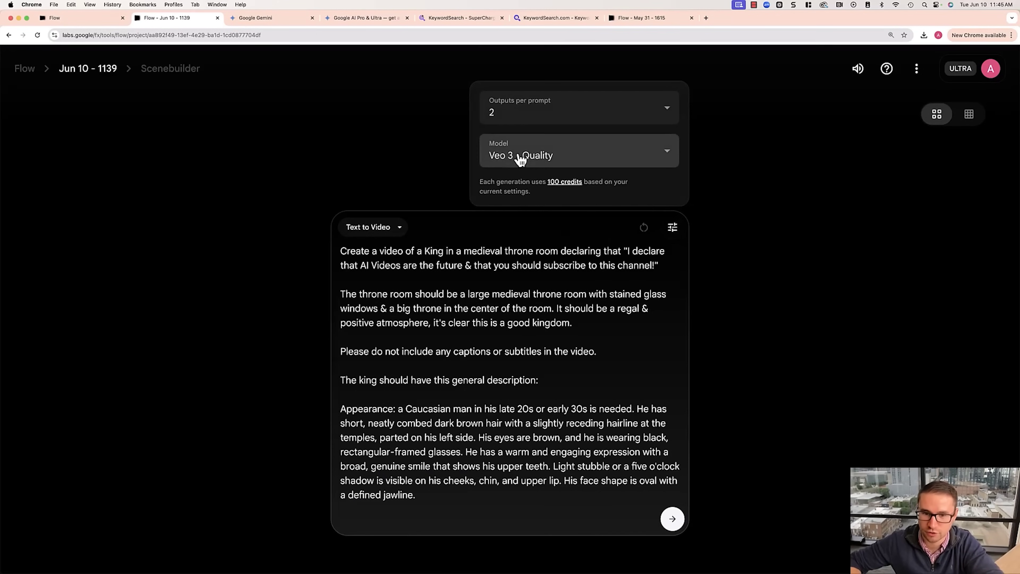
pyautogui.click(538, 161)
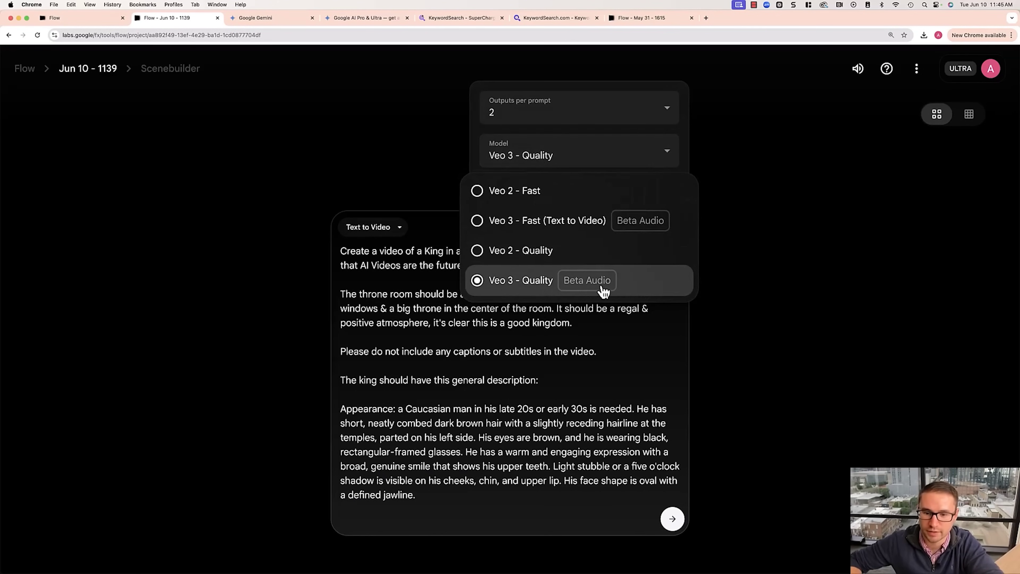
pyautogui.click(639, 282)
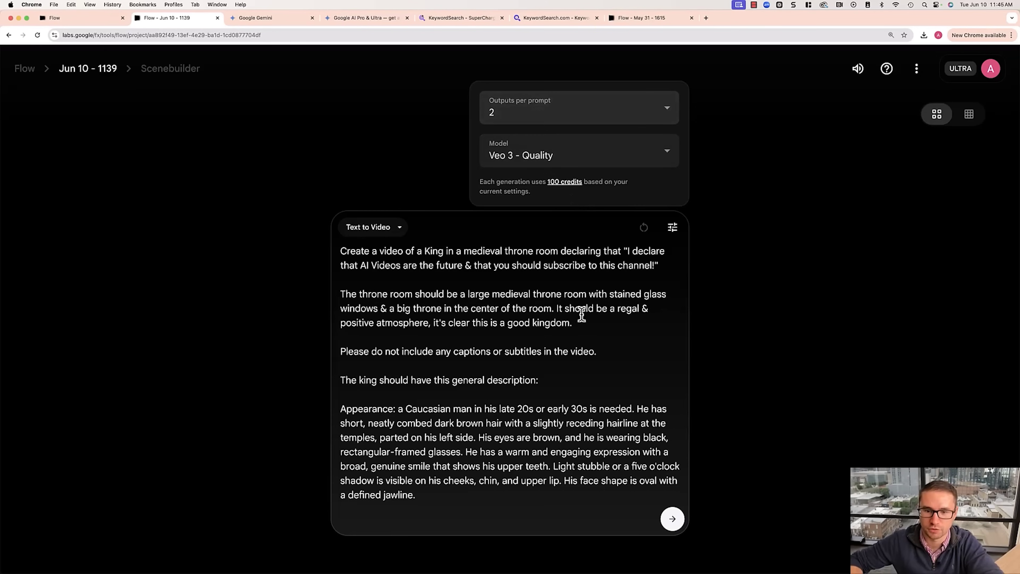
pyautogui.click(673, 519)
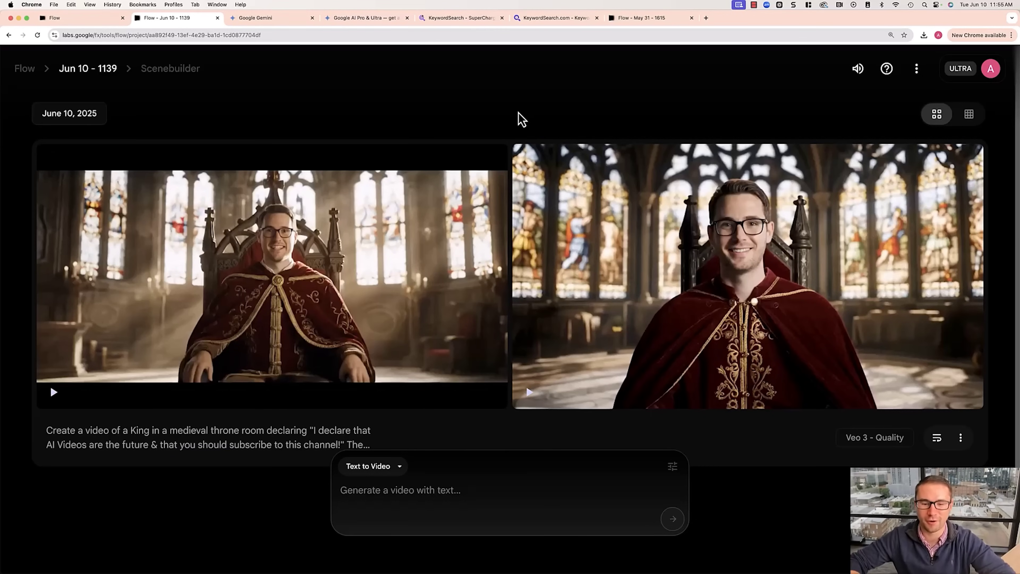
# - Play the first generated clip, showing the king seated on the throne in the wide shot
pyautogui.click(313, 256)
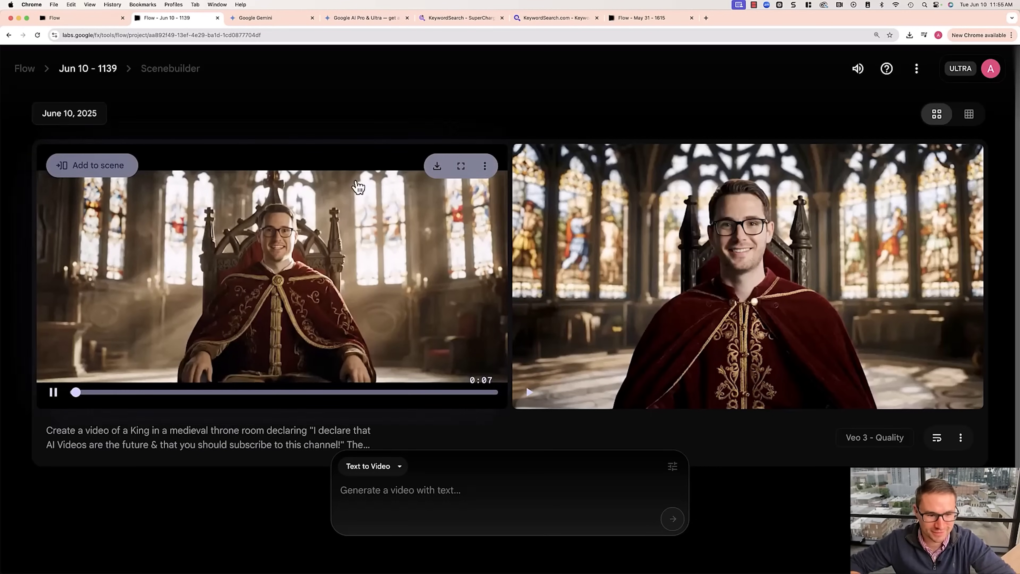